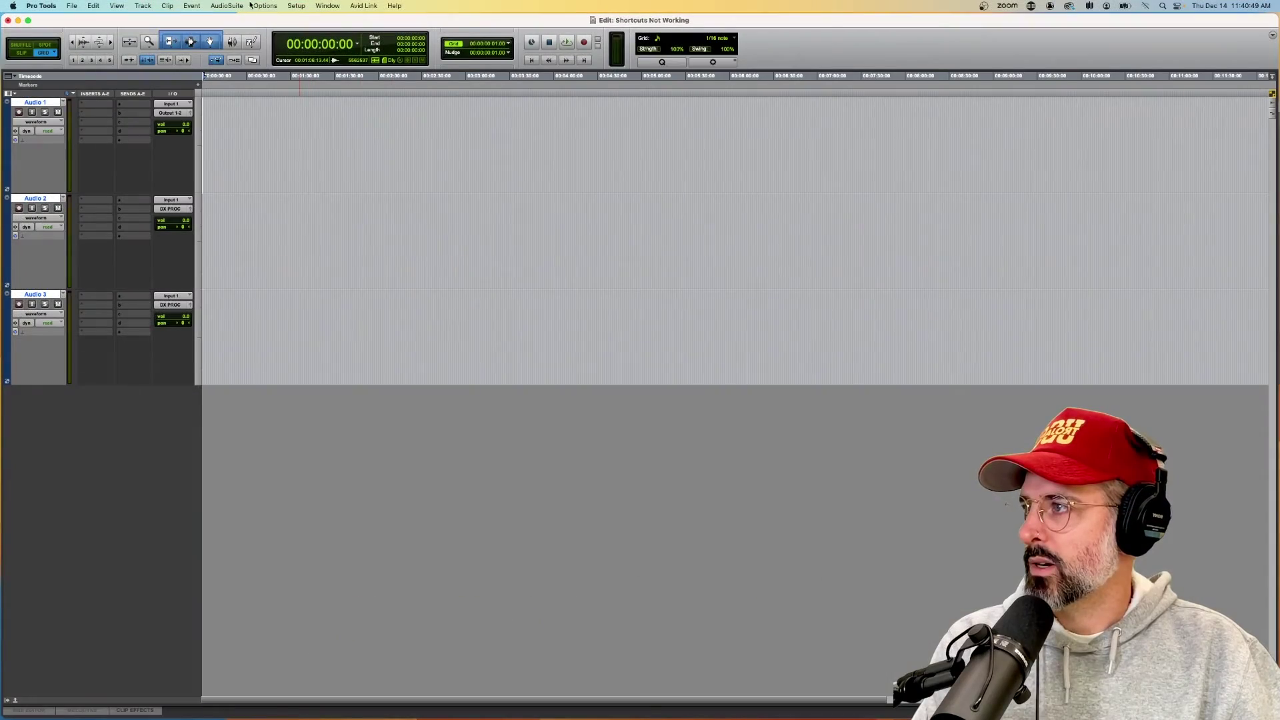
- Open the Signal Generator from AudioSuite > Other, showing a 1000 Hz sine at -20 dB
{"action": "left_click", "coordinate": [227, 5]}
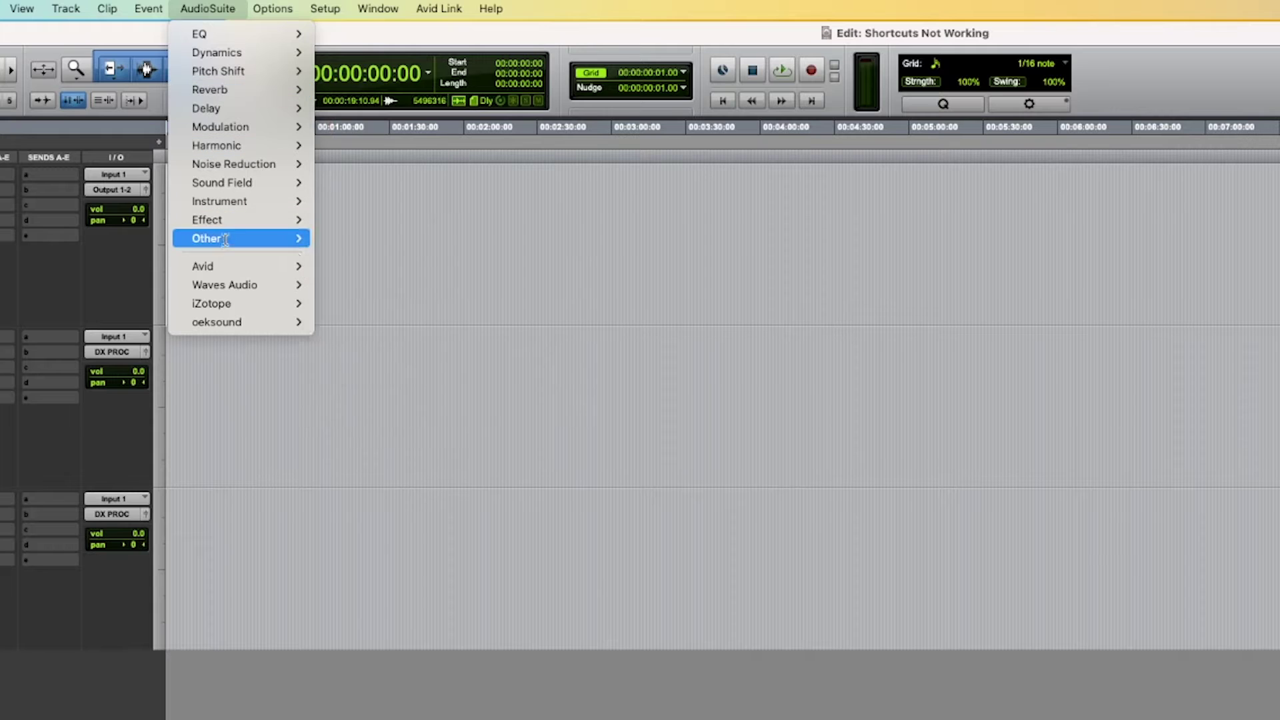
{"action": "mouse_move", "coordinate": [226, 240]}
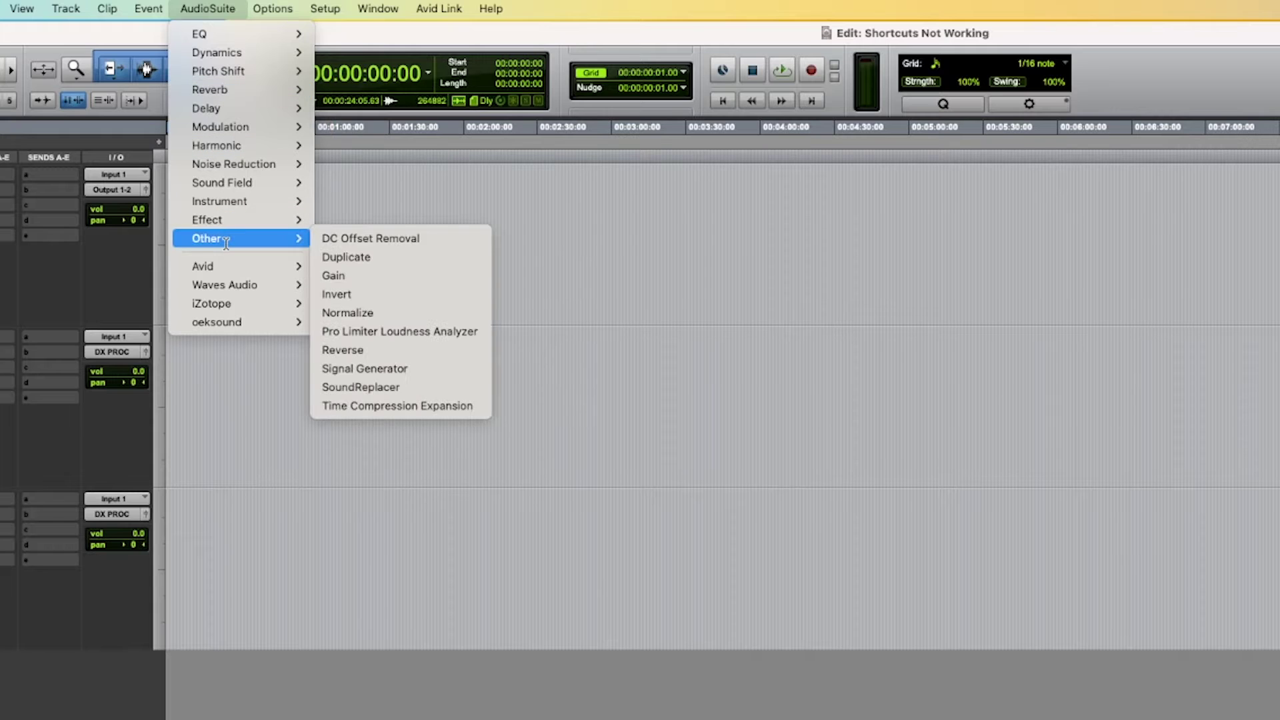
{"action": "left_click", "coordinate": [400, 369]}
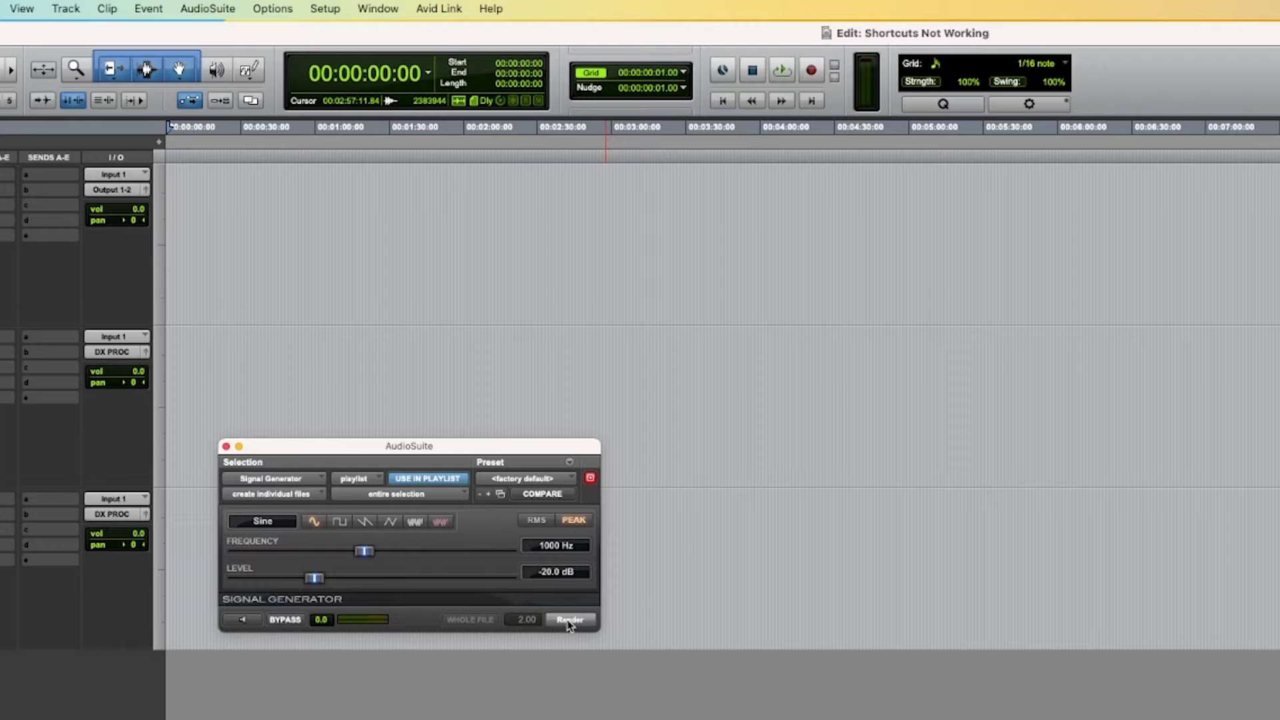
- Consolidate the 00:00:34:20–00:02:34:15 range on Audio 1 into the silent clip Audio 1_03
{"action": "left_click_drag", "start_coordinate": [252, 223], "coordinate": [548, 229]}
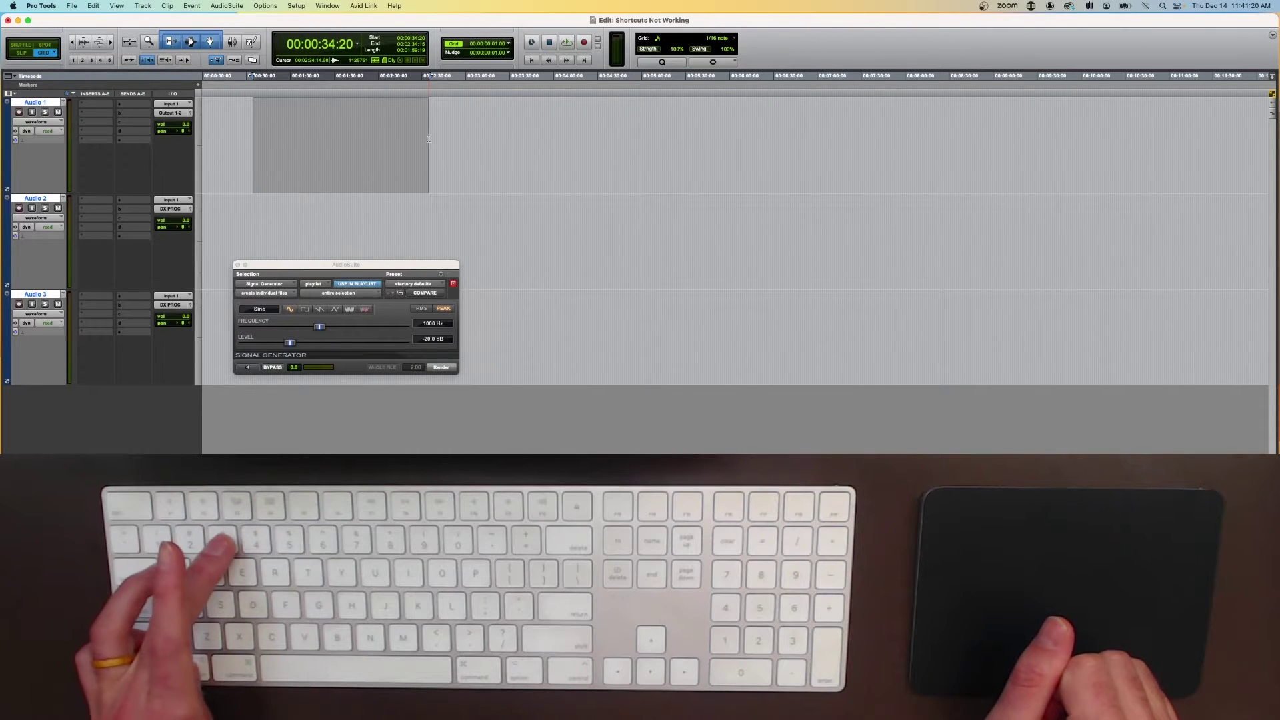
{"action": "key", "text": "alt+shift+3"}
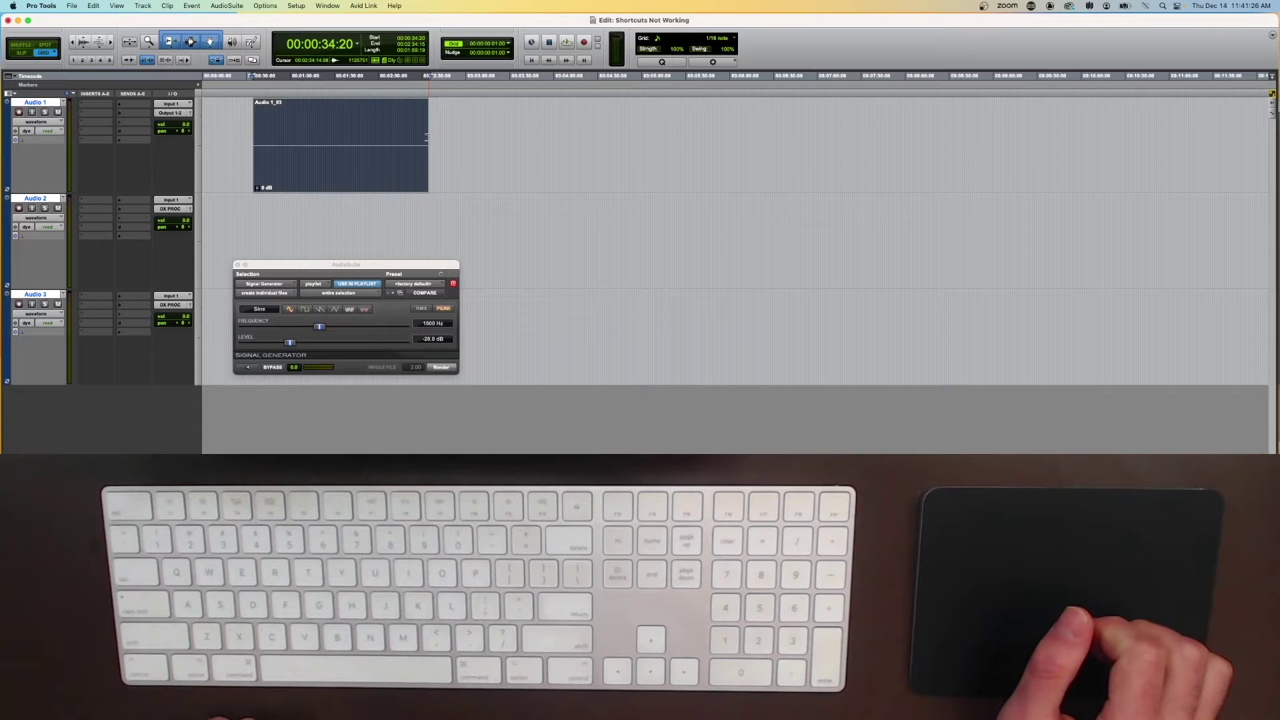
{"action": "left_click", "coordinate": [93, 5]}
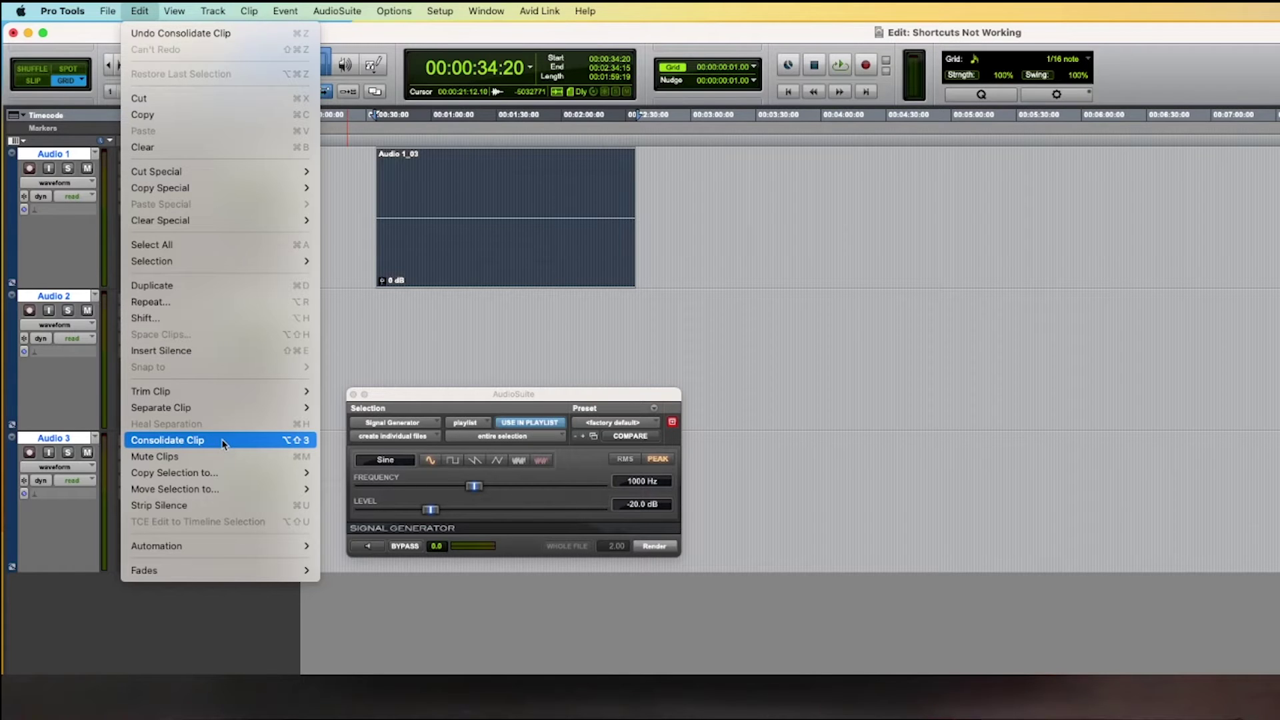
- Select the Audio 1_03 clip and preview the 1000 Hz, -20 dB sine tone, then stop it
{"action": "left_click", "coordinate": [252, 440]}
{"action": "left_click", "coordinate": [467, 265]}
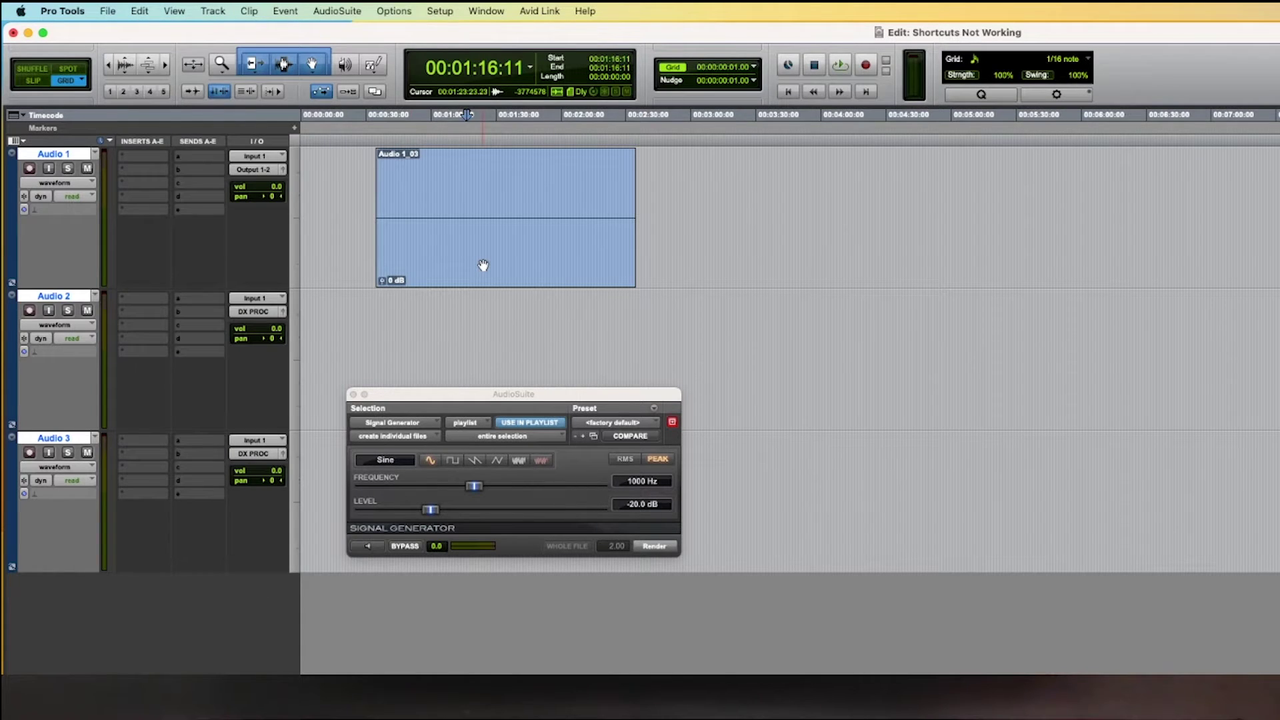
{"action": "left_click", "coordinate": [483, 265]}
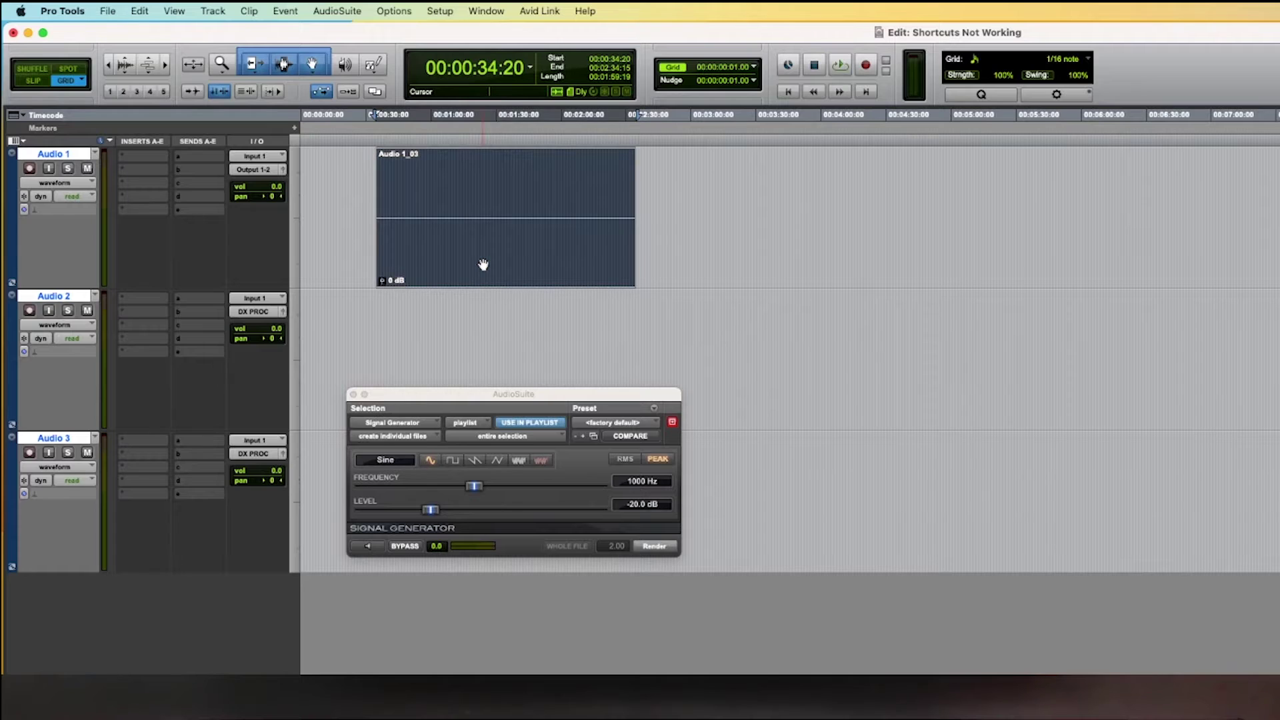
{"action": "left_click", "coordinate": [365, 548]}
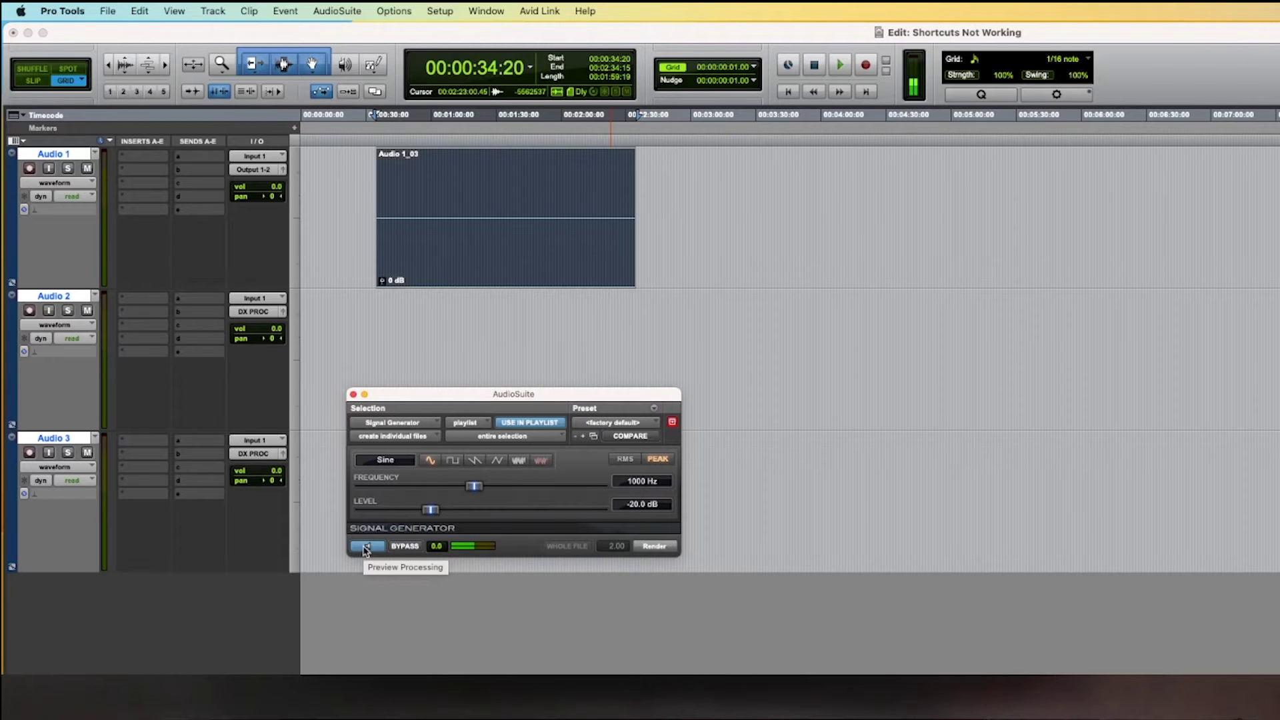
{"action": "left_click", "coordinate": [366, 549]}
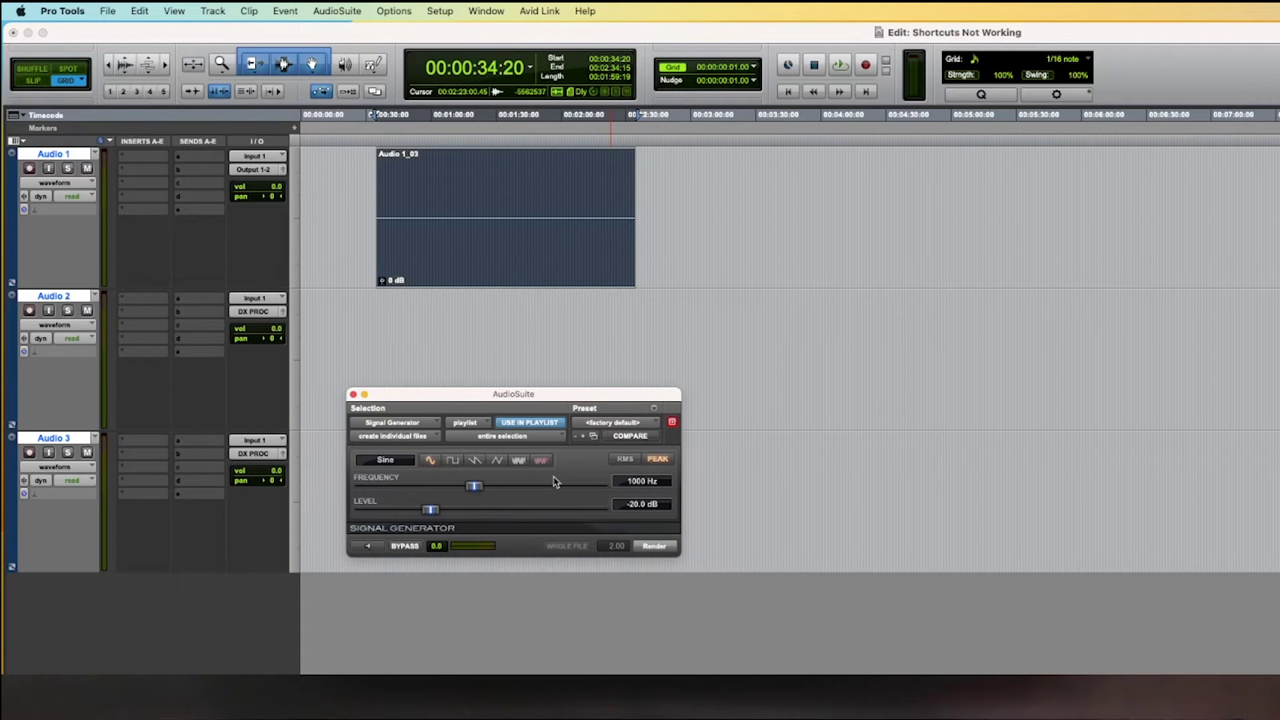
- Preview white noise, then pink noise, stopping each preview after listening
{"action": "left_click", "coordinate": [519, 460]}
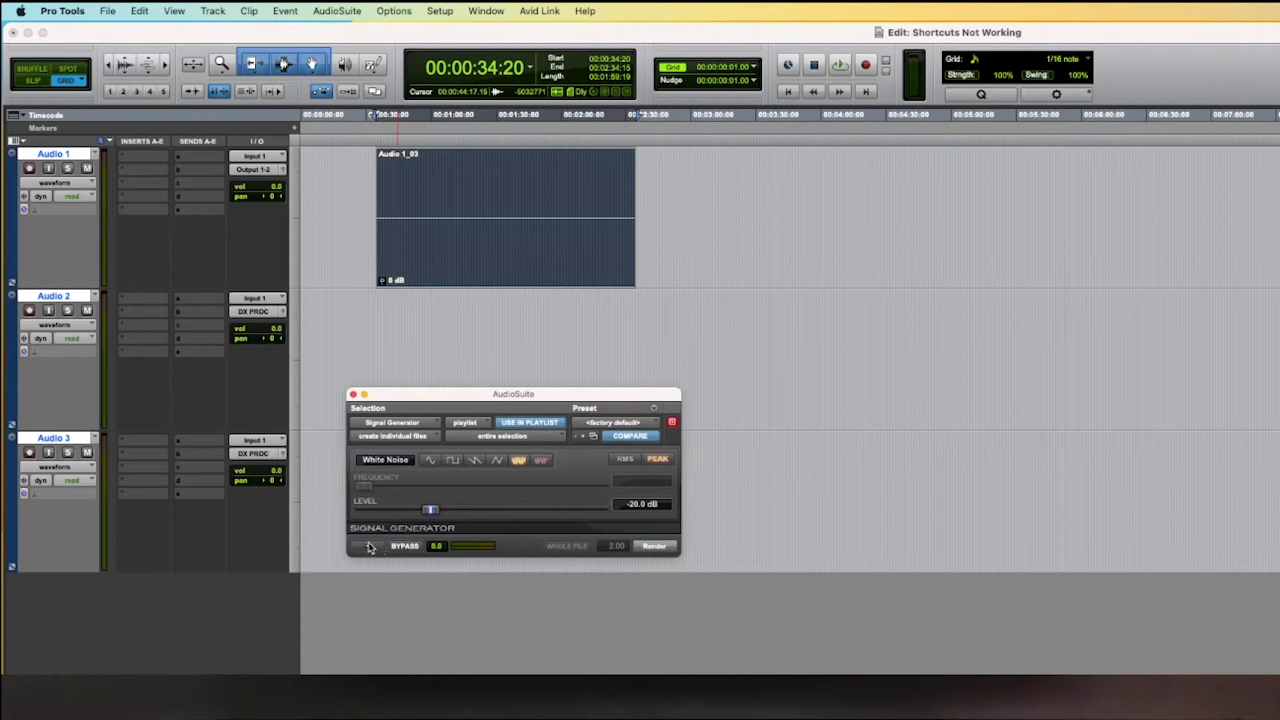
{"action": "left_click", "coordinate": [369, 547]}
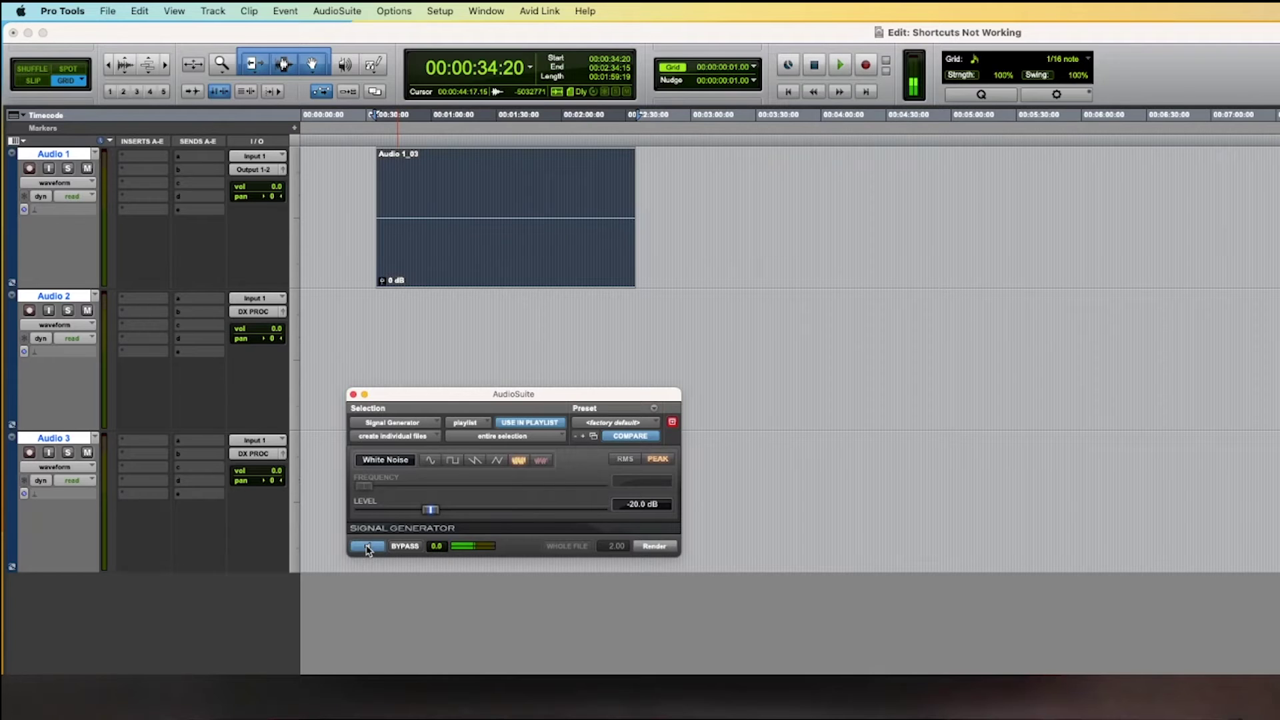
{"action": "left_click", "coordinate": [368, 547]}
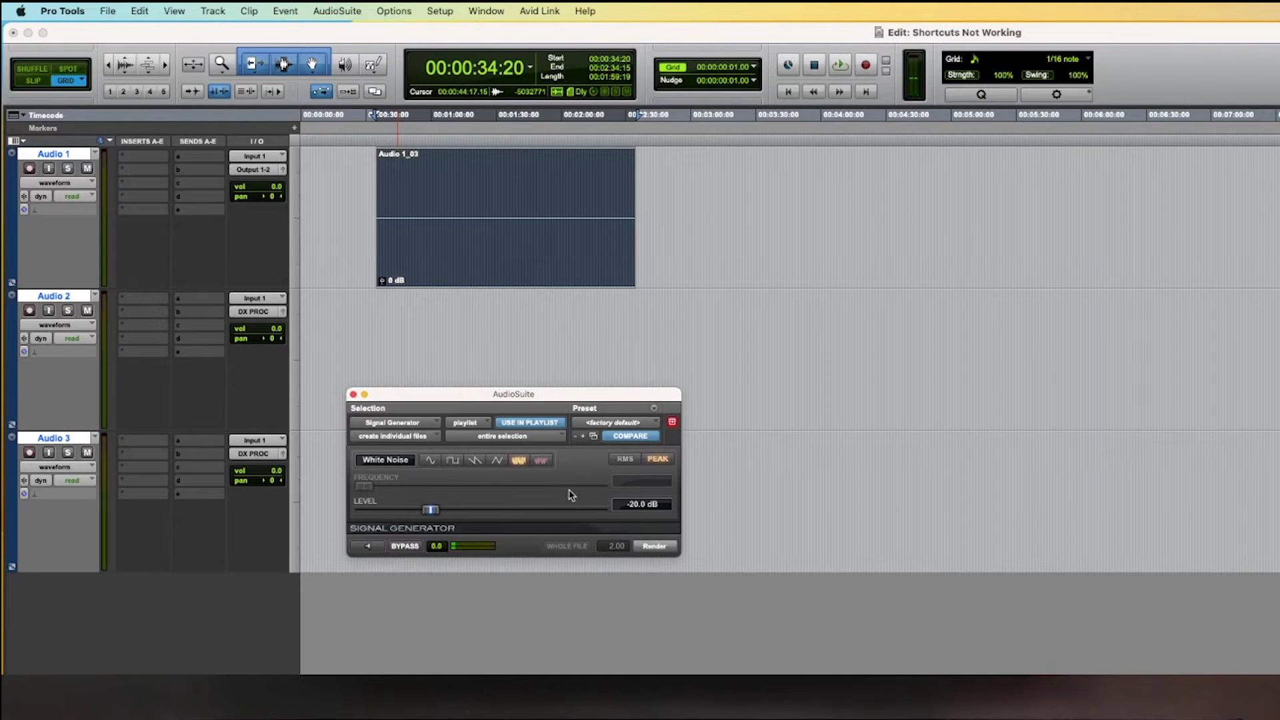
{"action": "left_click", "coordinate": [541, 461]}
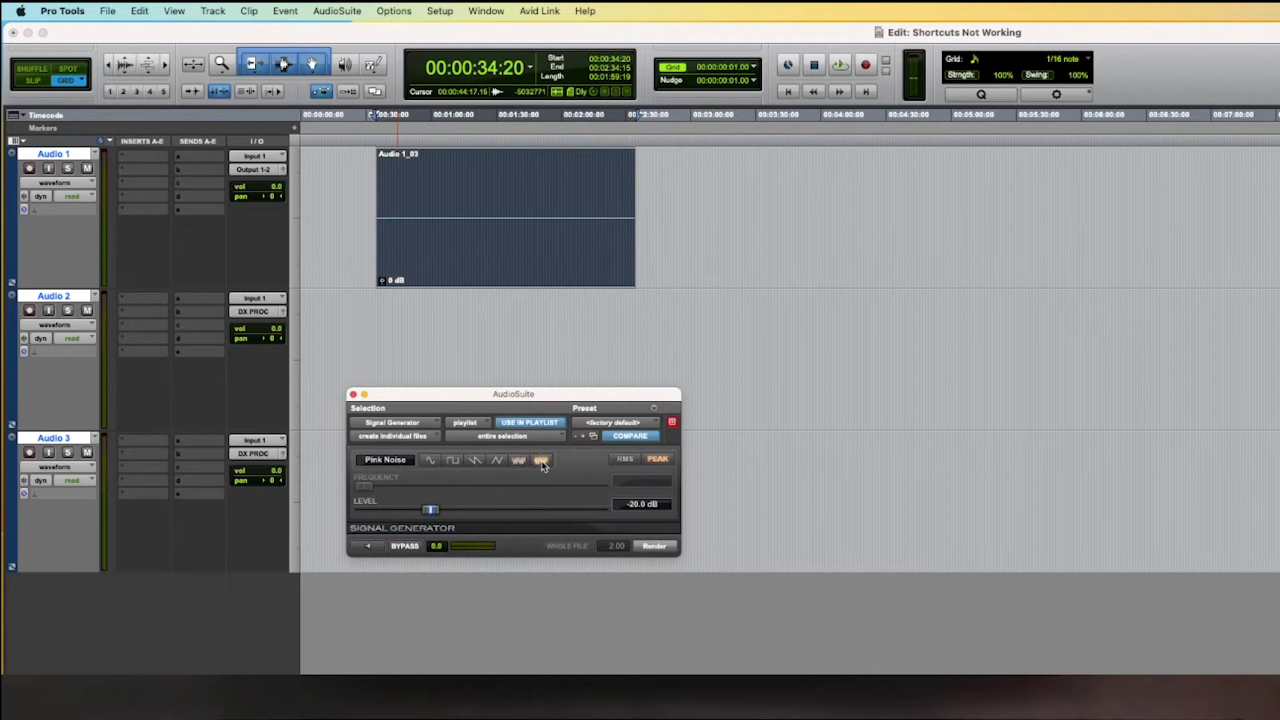
{"action": "left_click", "coordinate": [364, 548]}
{"action": "left_click", "coordinate": [364, 548]}
- Preview a square wave, then a sawtooth wave, leaving the generator on Sawtooth
{"action": "left_click", "coordinate": [452, 462]}
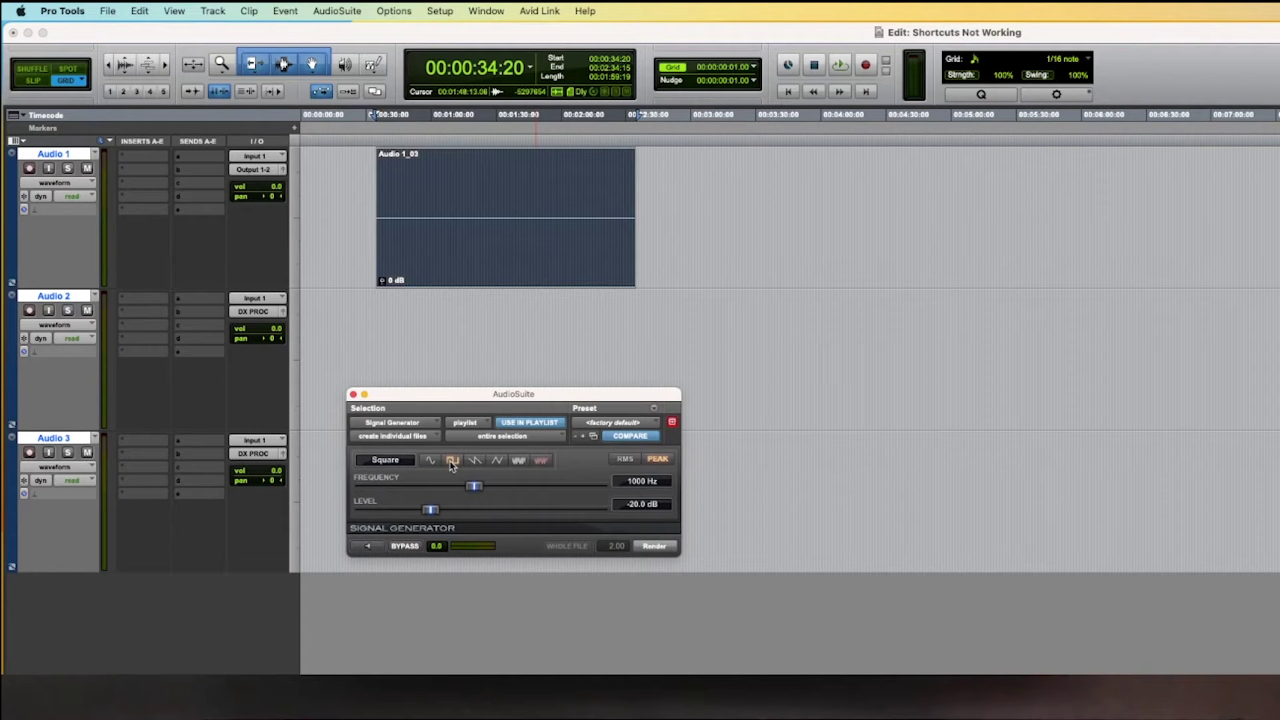
{"action": "left_click", "coordinate": [363, 548]}
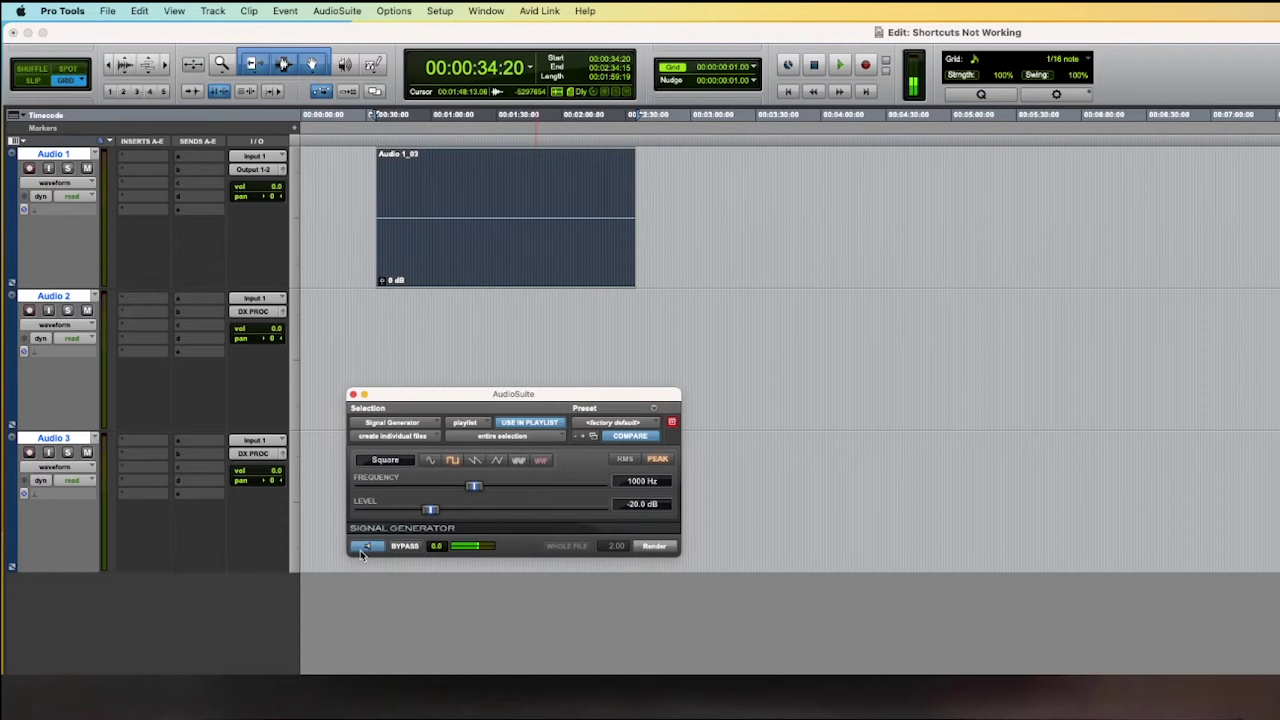
{"action": "left_click", "coordinate": [363, 548]}
{"action": "left_click", "coordinate": [475, 460]}
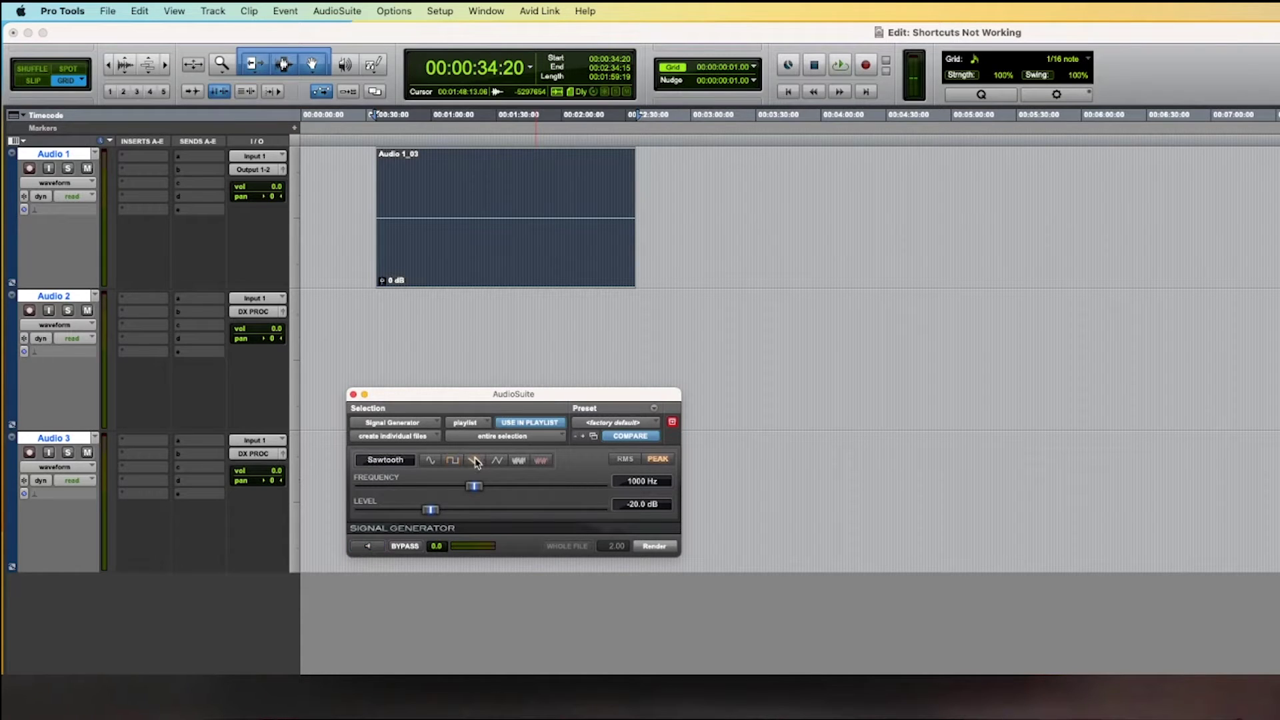
{"action": "left_click", "coordinate": [372, 547]}
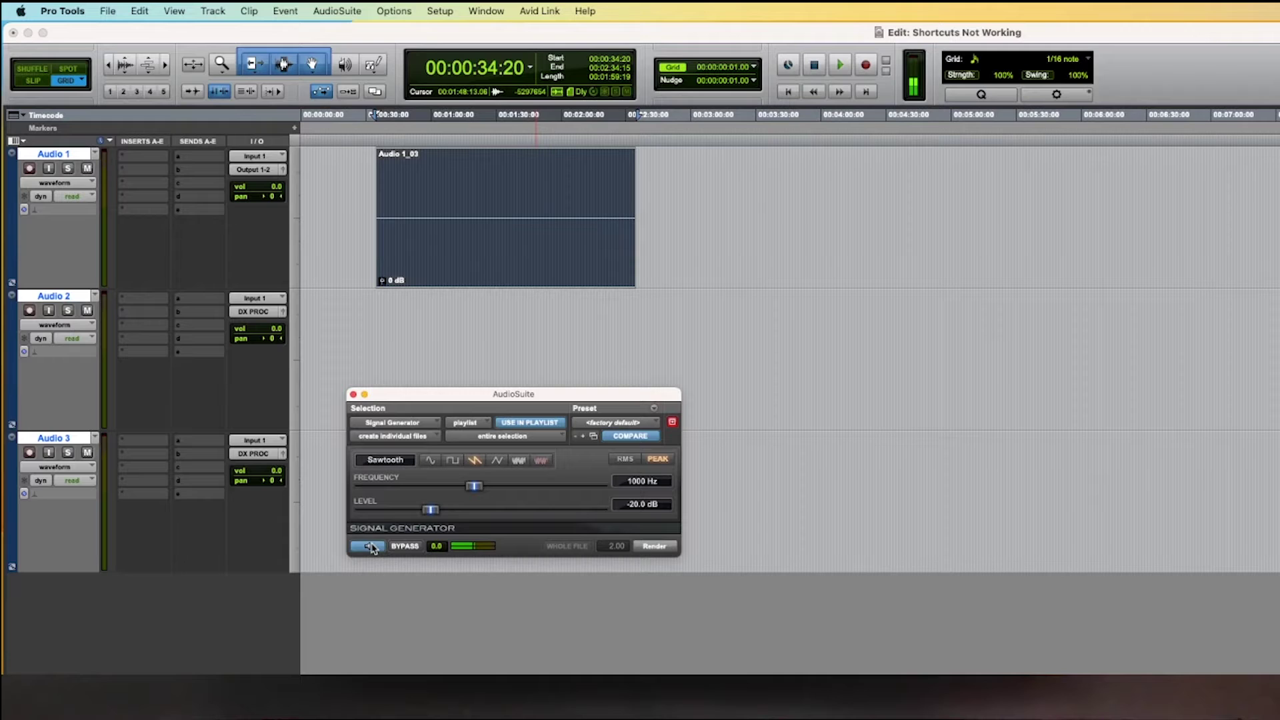
{"action": "left_click", "coordinate": [372, 548]}
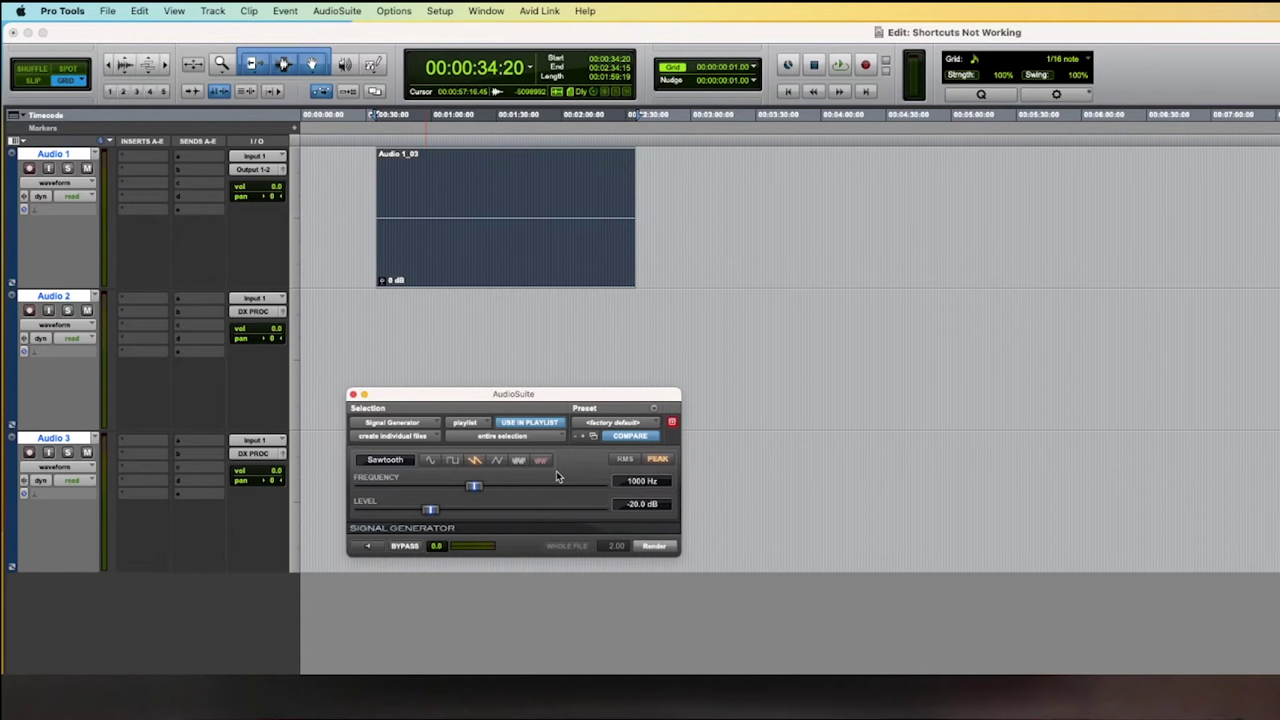
- Switch back to a sine wave, drag the frequency down to 341 Hz and preview it
{"action": "left_click", "coordinate": [431, 461]}
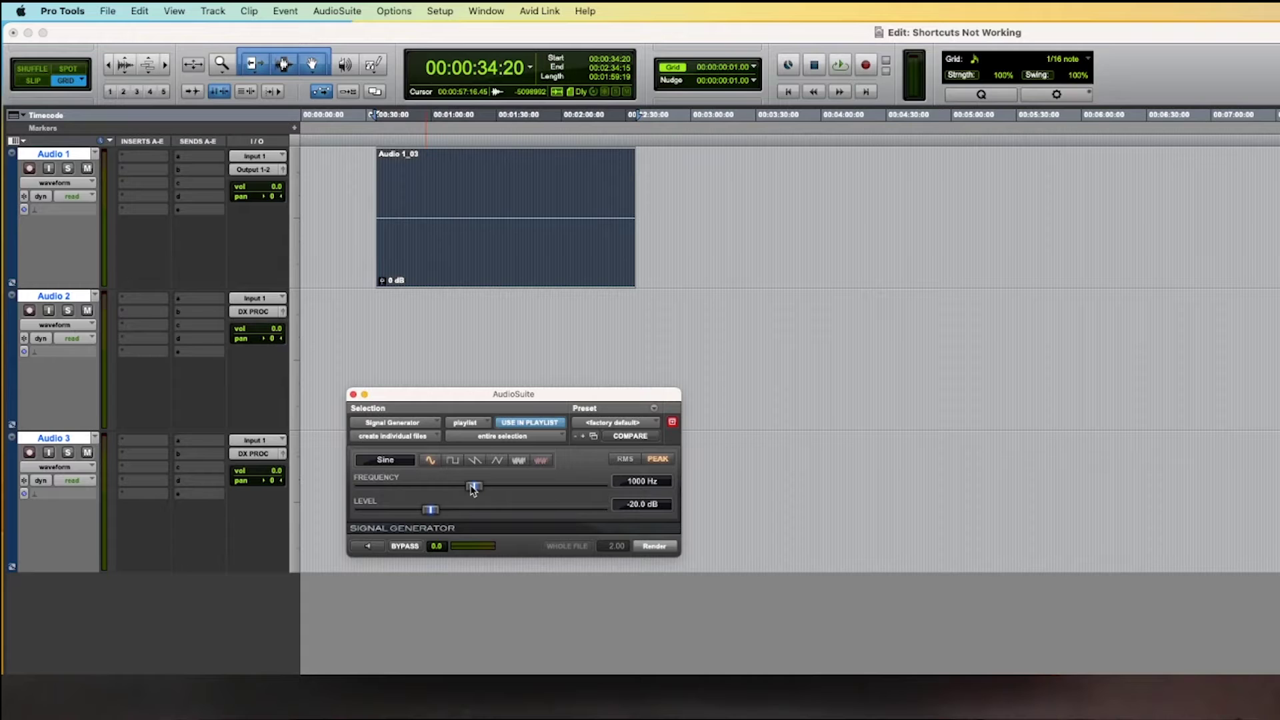
{"action": "left_click_drag", "start_coordinate": [473, 489], "coordinate": [410, 487]}
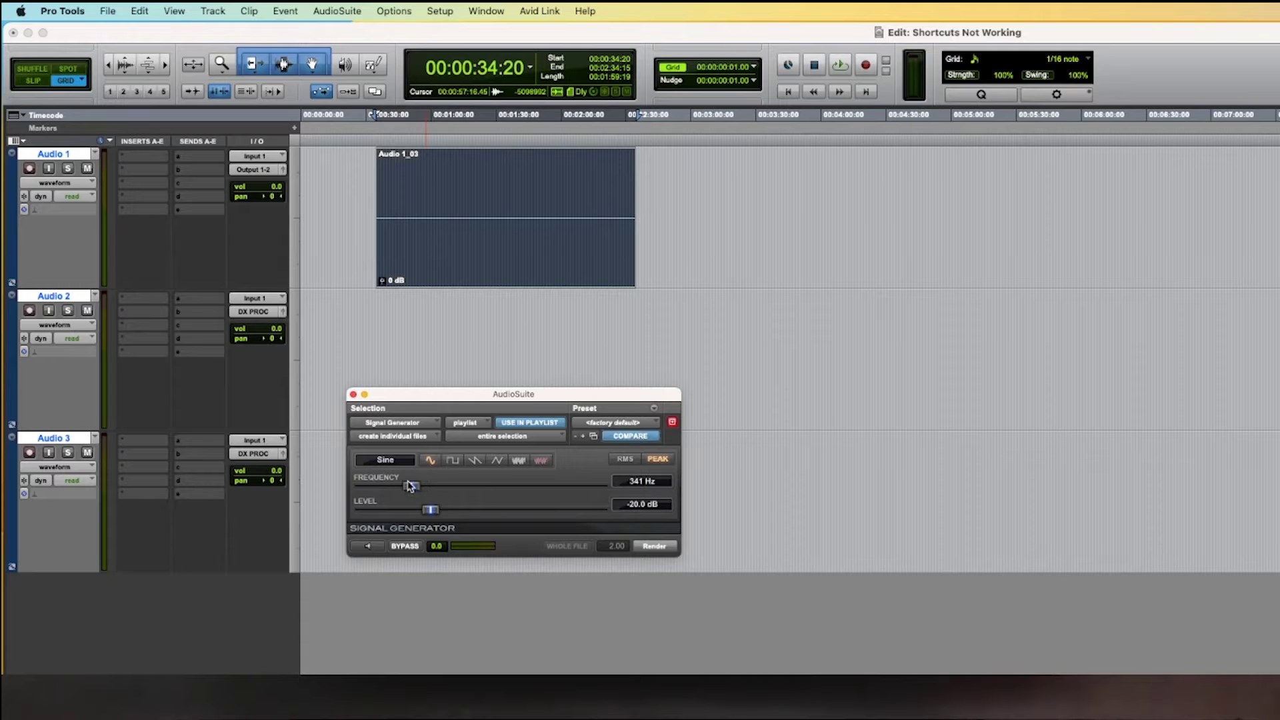
{"action": "left_click", "coordinate": [363, 546]}
{"action": "left_click", "coordinate": [363, 547]}
- Set the frequency to 500 Hz and preview the tone
{"action": "left_click", "coordinate": [647, 481]}
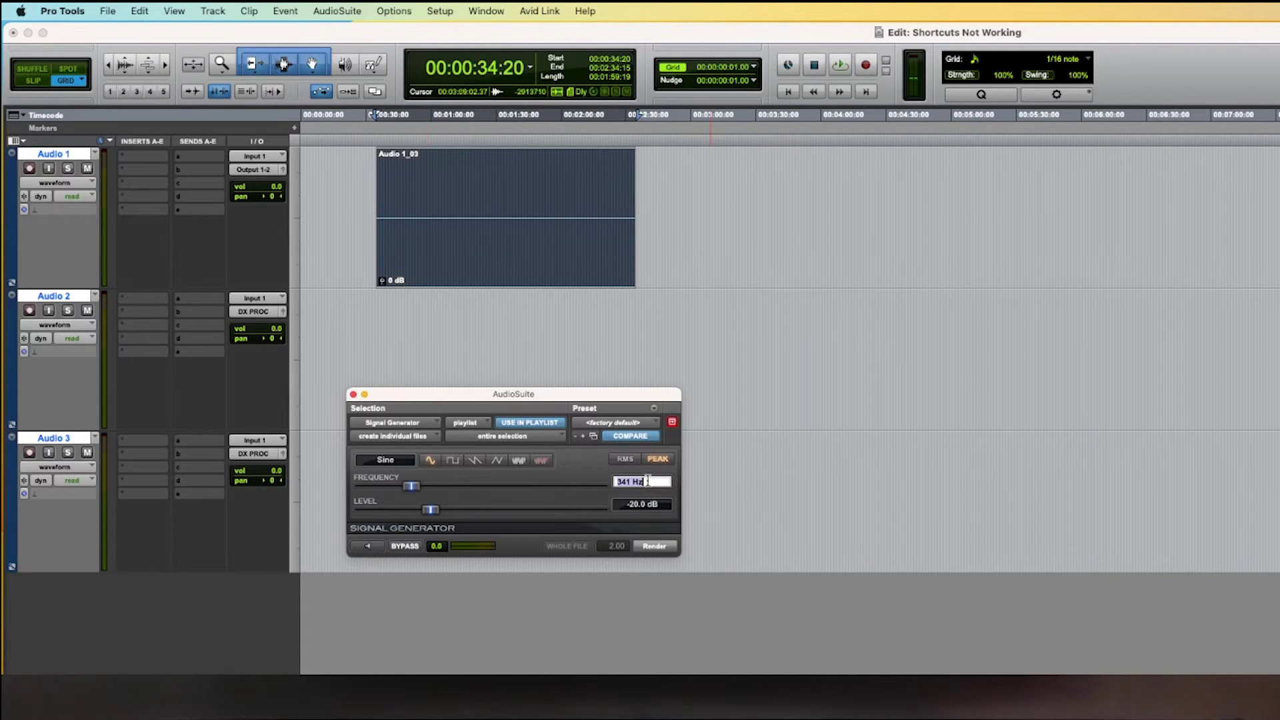
{"action": "type", "text": "500"}
{"action": "key", "text": "Return"}
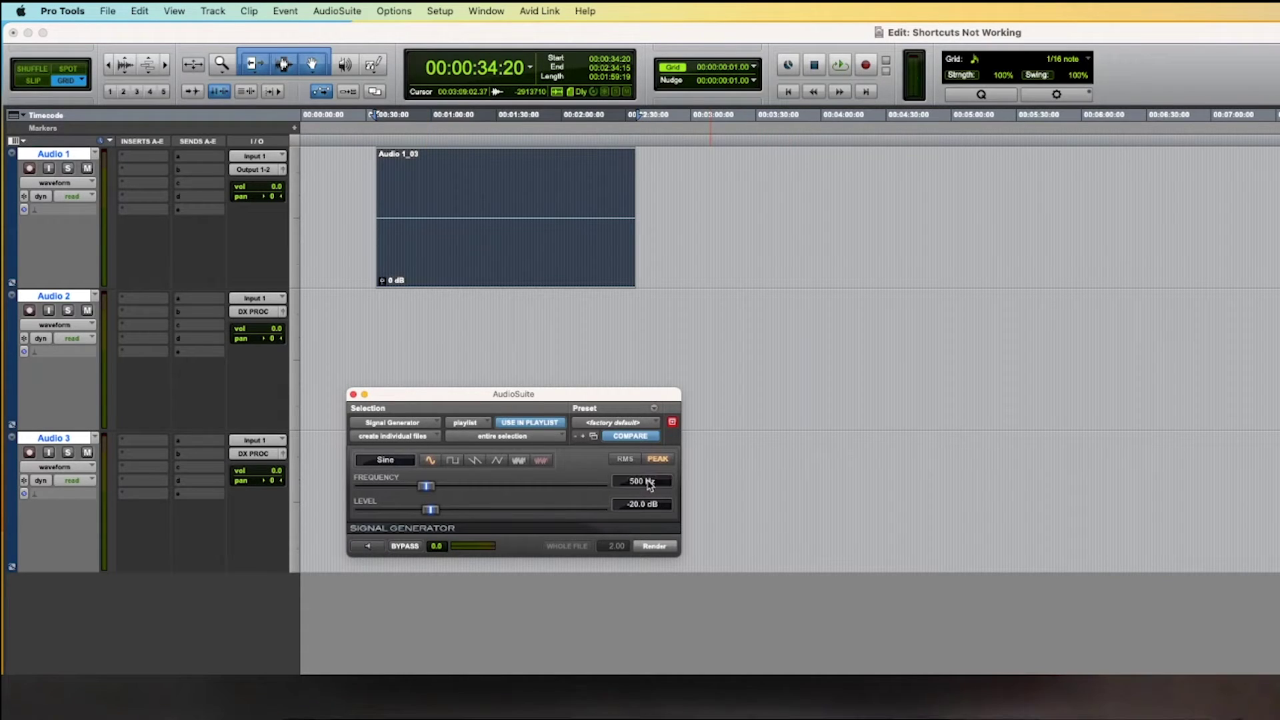
{"action": "left_click", "coordinate": [367, 547]}
{"action": "left_click", "coordinate": [367, 547]}
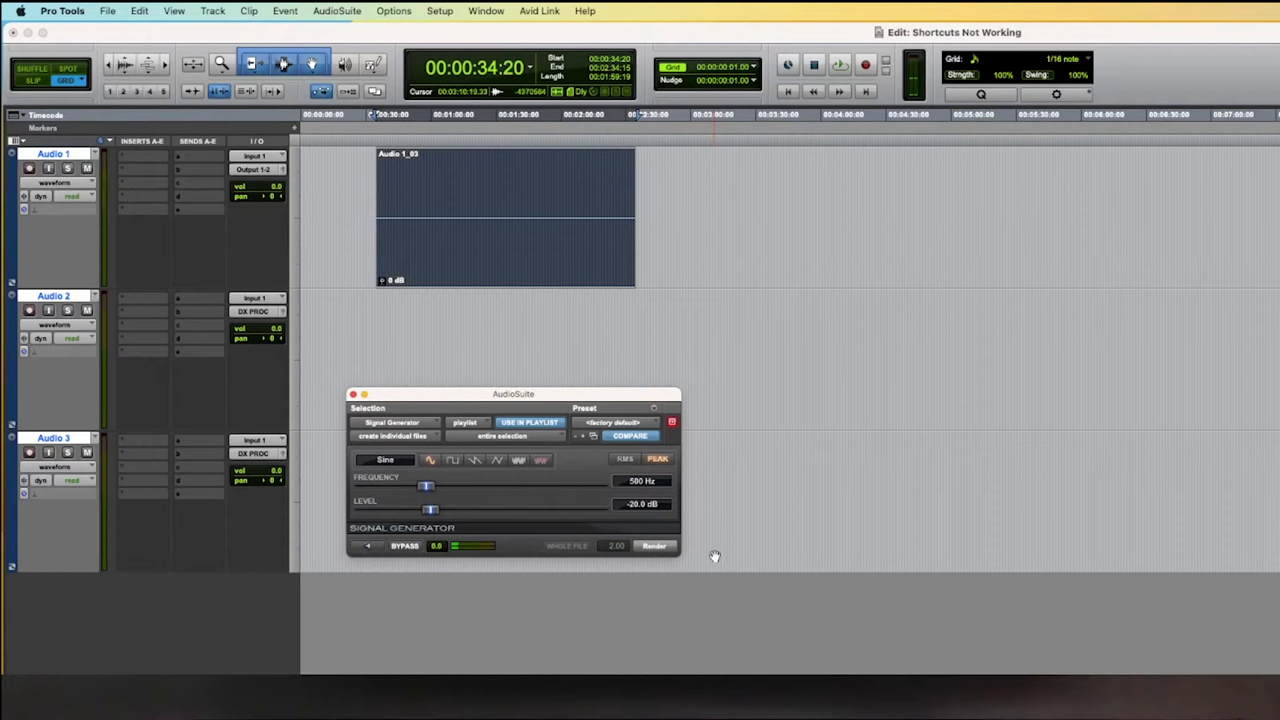
- Render the 500 Hz tone into Audio 1, play it soloed, then undo the render
{"action": "left_click", "coordinate": [653, 546]}
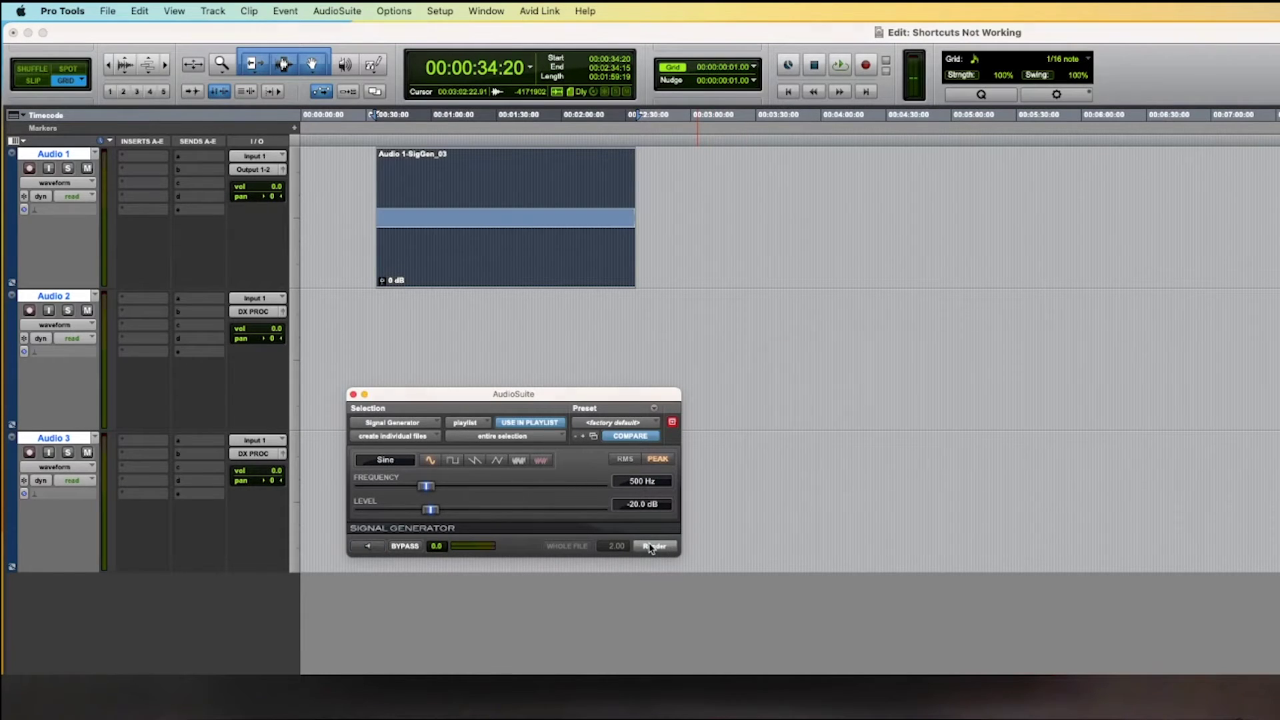
{"action": "left_click", "coordinate": [469, 200]}
{"action": "key", "text": "shift+s"}
{"action": "key", "text": "space"}
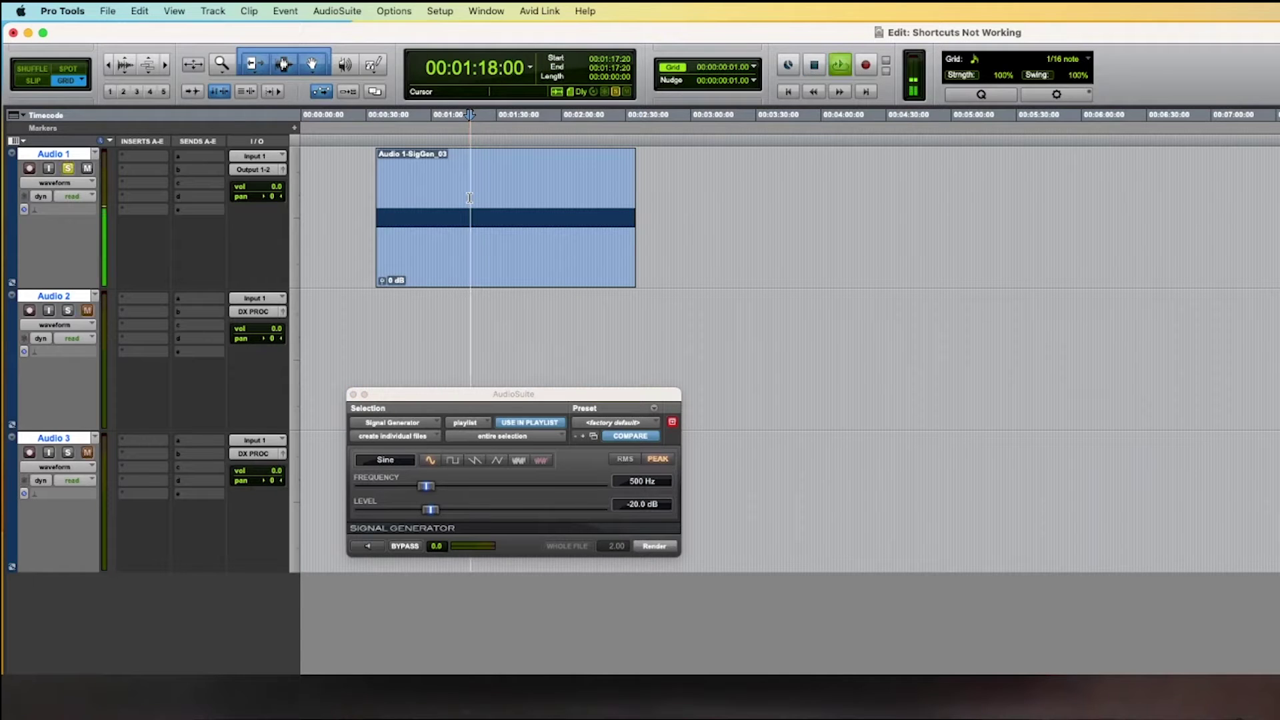
{"action": "key", "text": "space"}
{"action": "key", "text": "shift+s"}
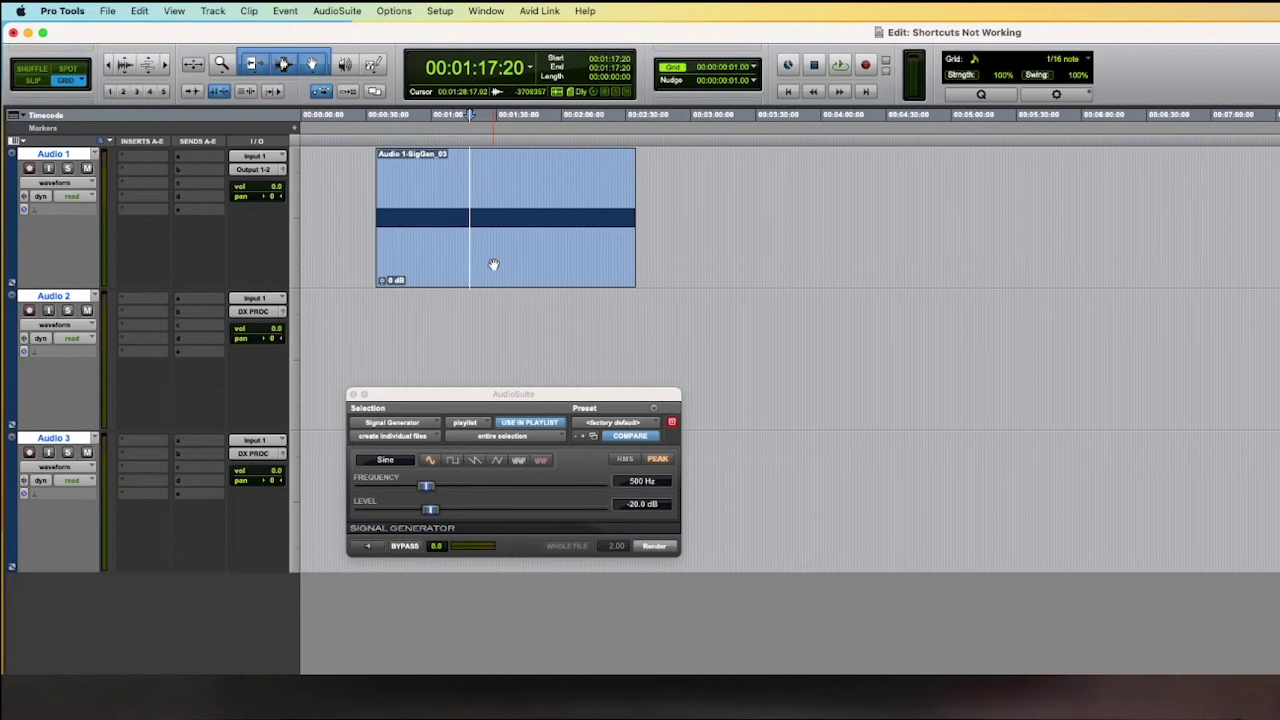
{"action": "key", "text": "super+z"}
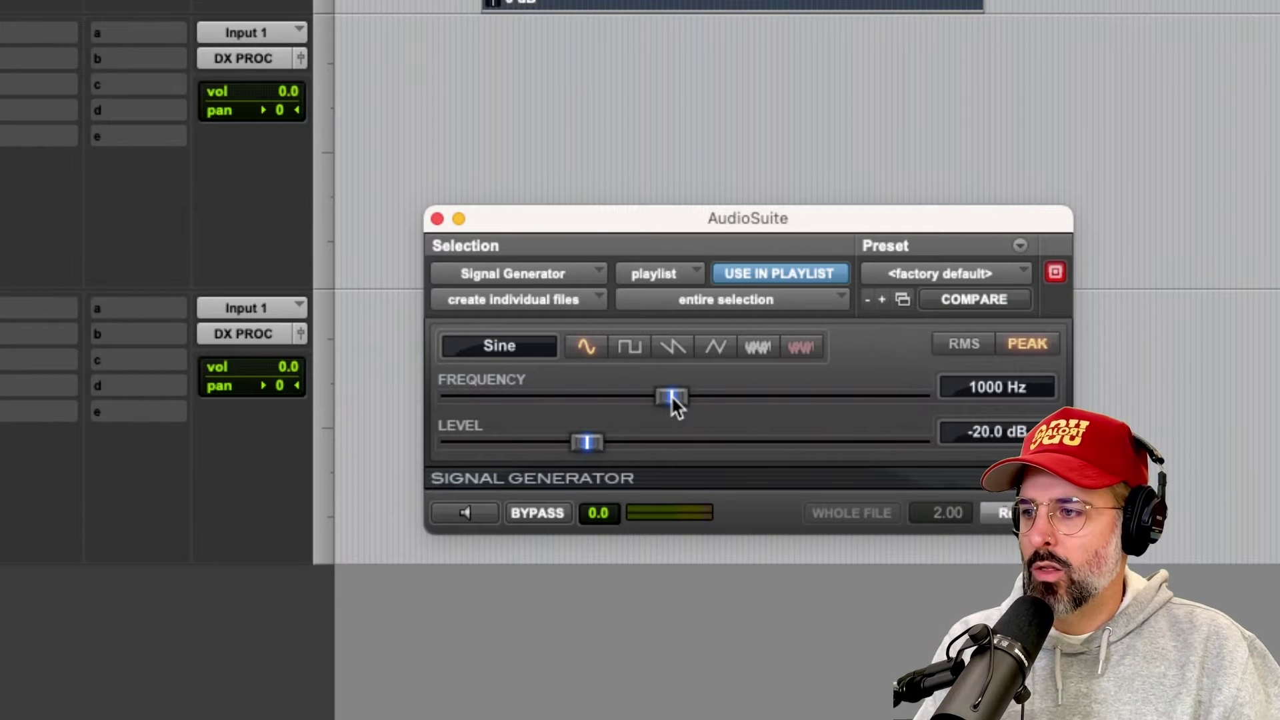
- Drag the Frequency slider fully right to 20000 Hz
{"action": "left_click_drag", "start_coordinate": [671, 394], "coordinate": [946, 424]}
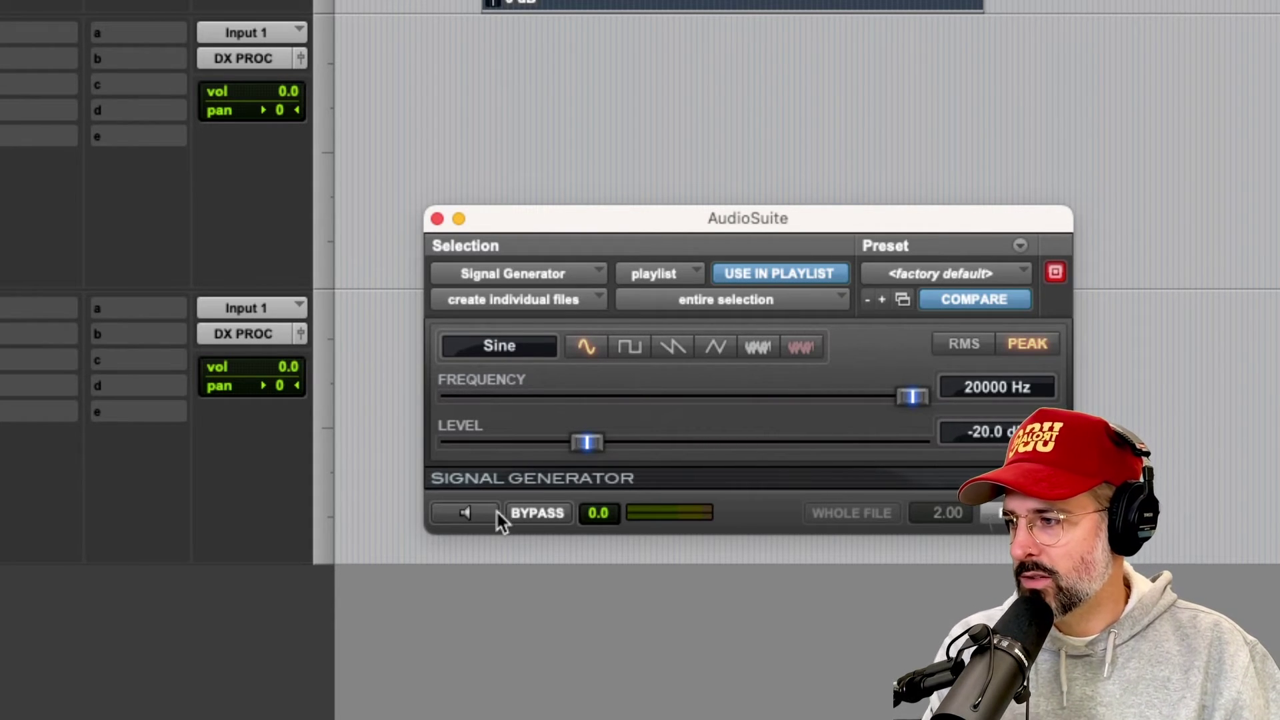
- Start previewing the 20000 Hz tone and step it down to 19000, 18000 and 17000 Hz
{"action": "left_click", "coordinate": [475, 511]}
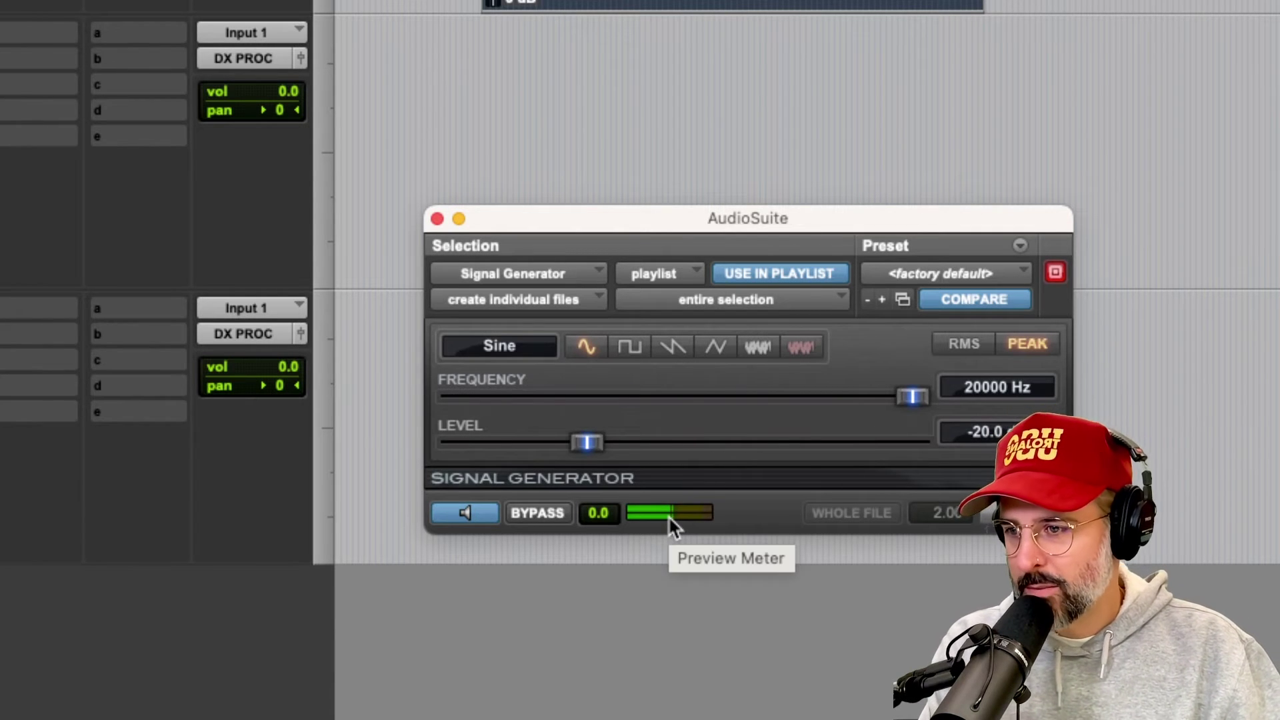
{"action": "left_click", "coordinate": [970, 386]}
{"action": "type", "text": "19"}
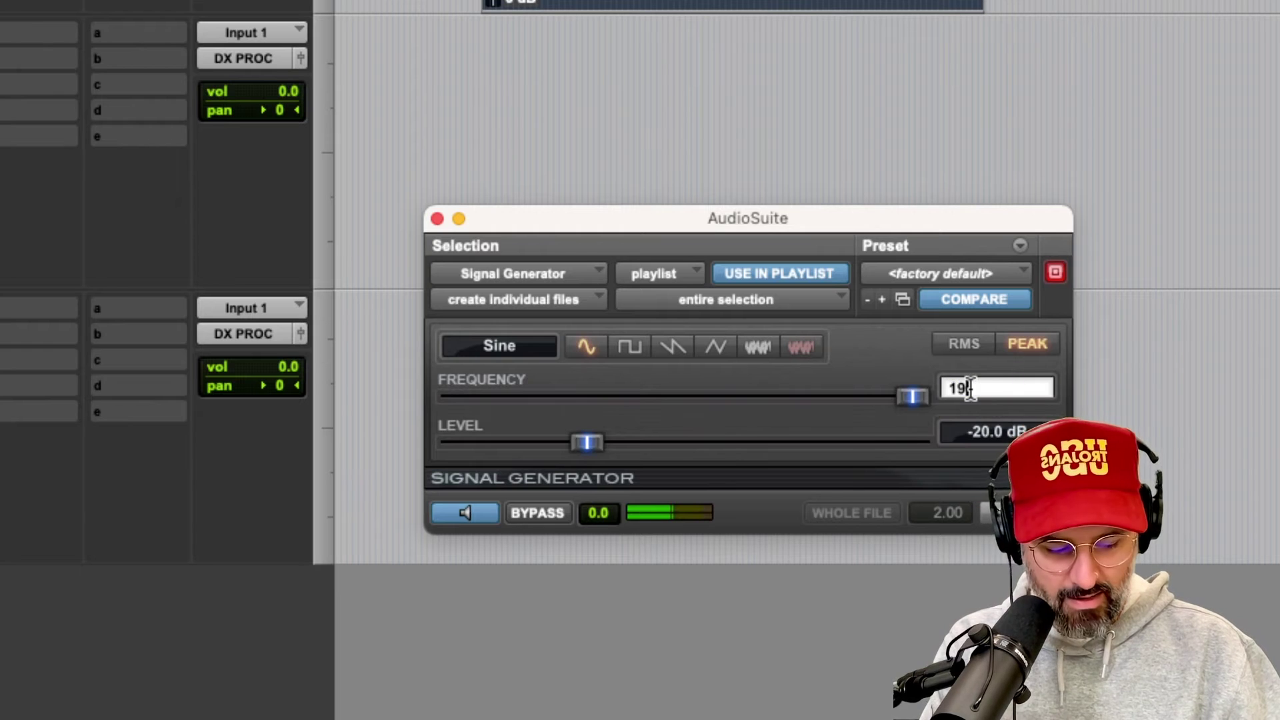
{"action": "type", "text": "0000"}
{"action": "key", "text": "Return"}
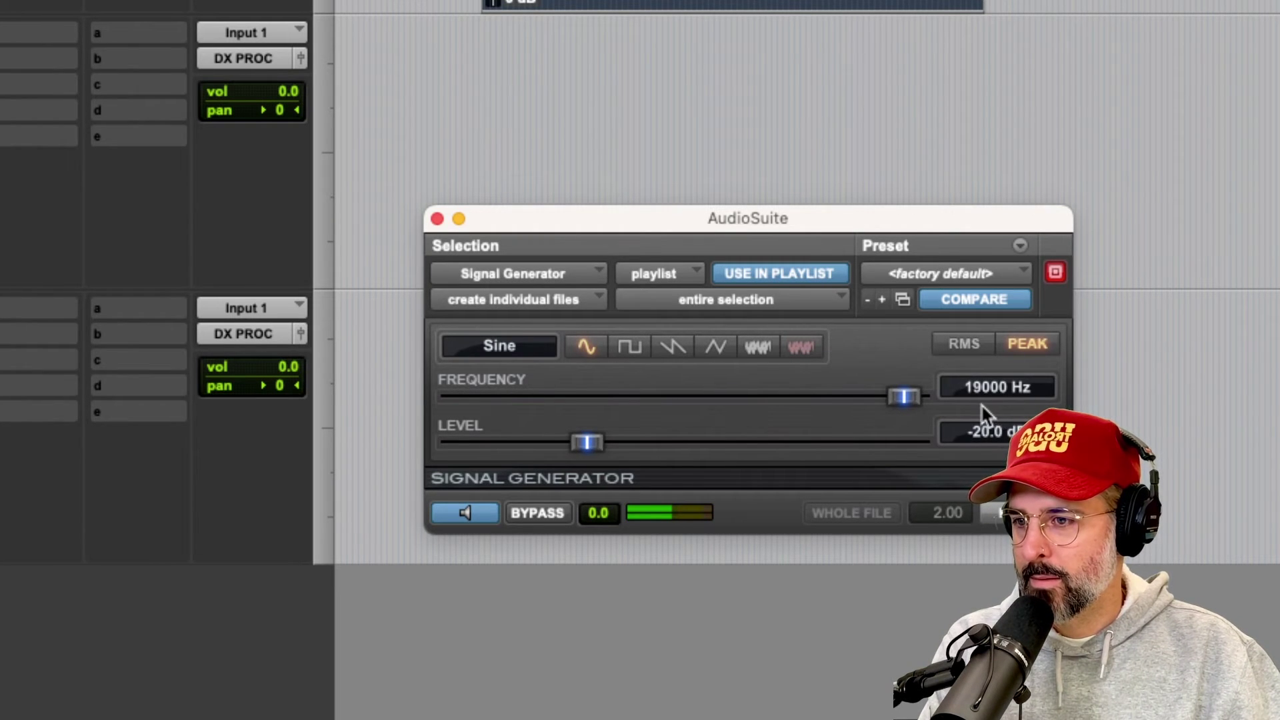
{"action": "left_click", "coordinate": [976, 387]}
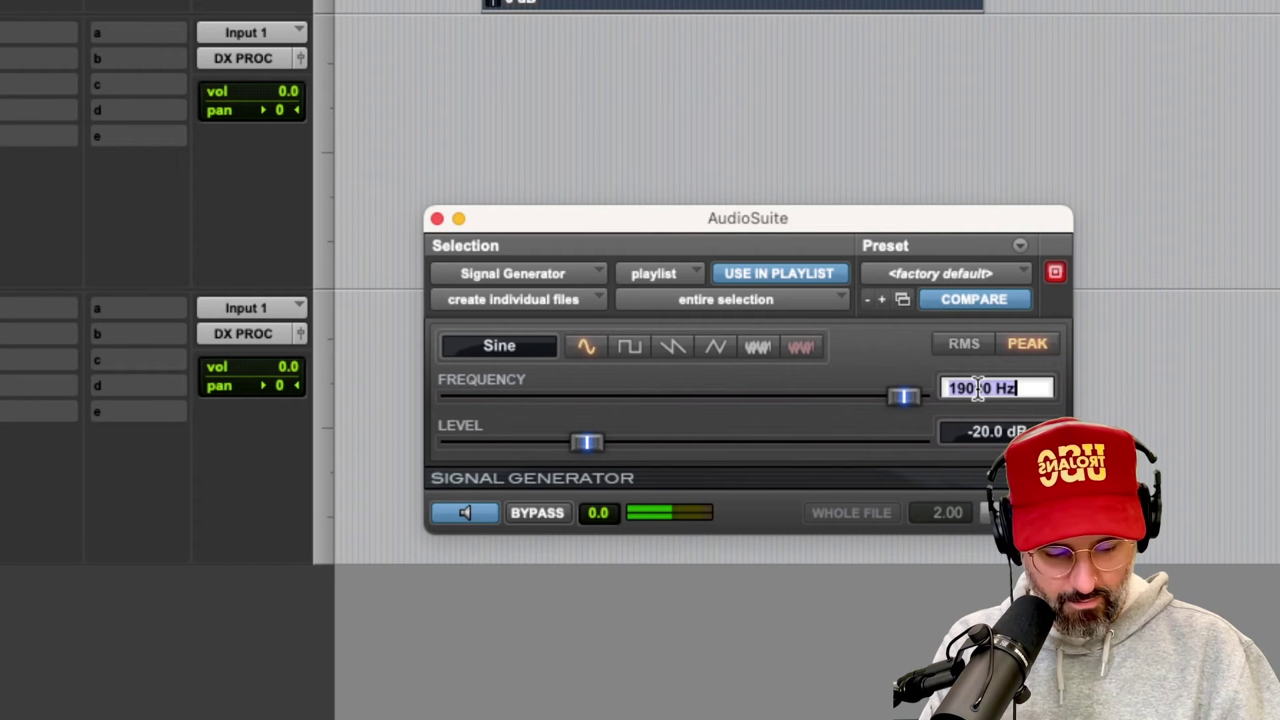
{"action": "type", "text": "18000"}
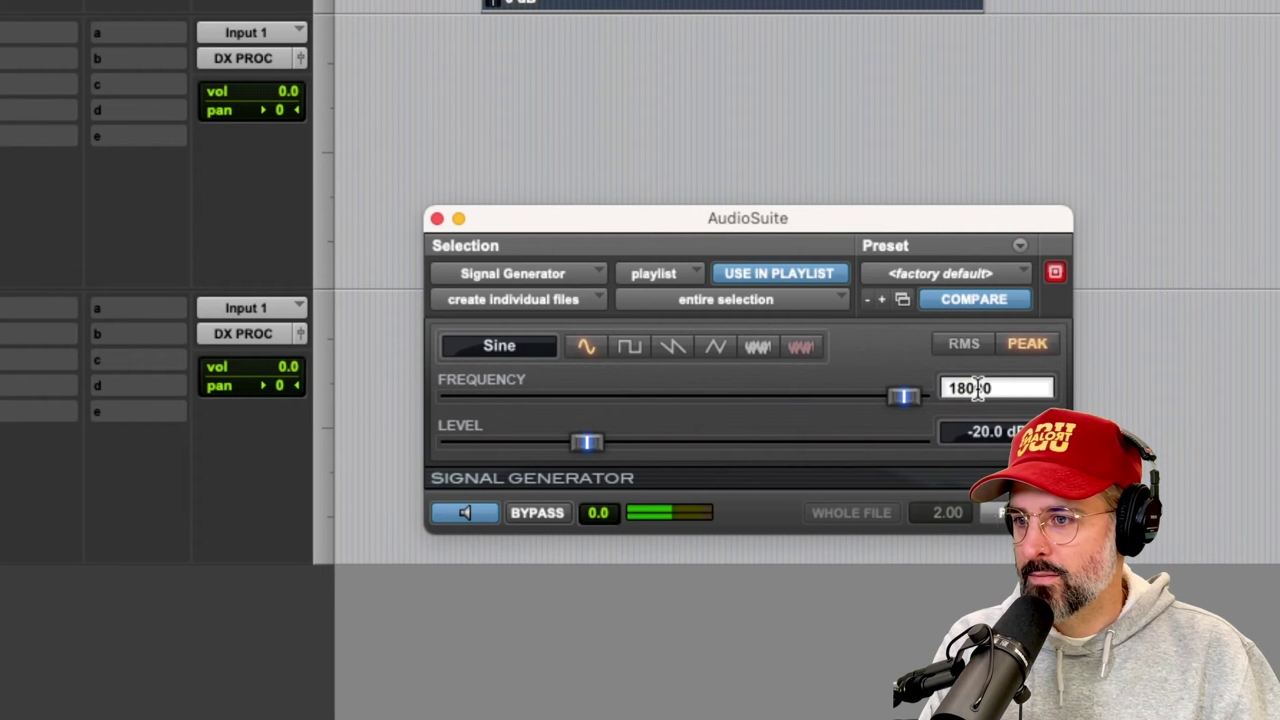
{"action": "key", "text": "Return"}
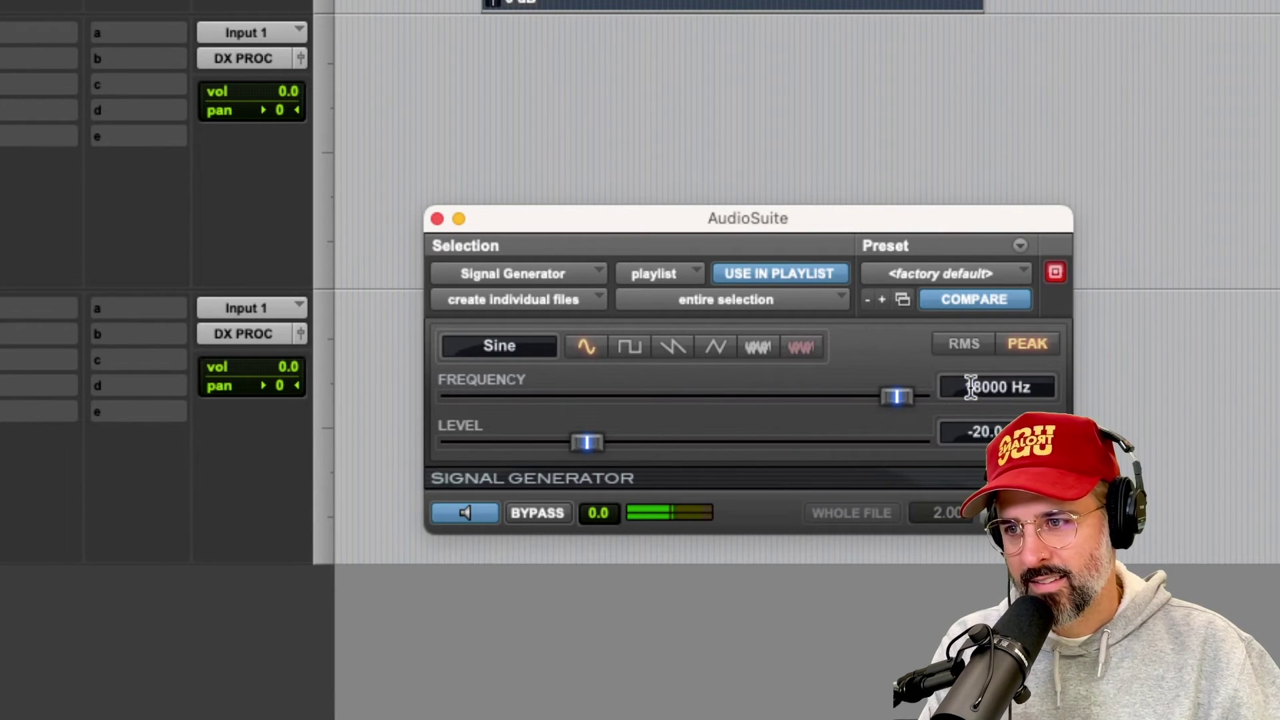
{"action": "left_click", "coordinate": [970, 389]}
{"action": "type", "text": "170"}
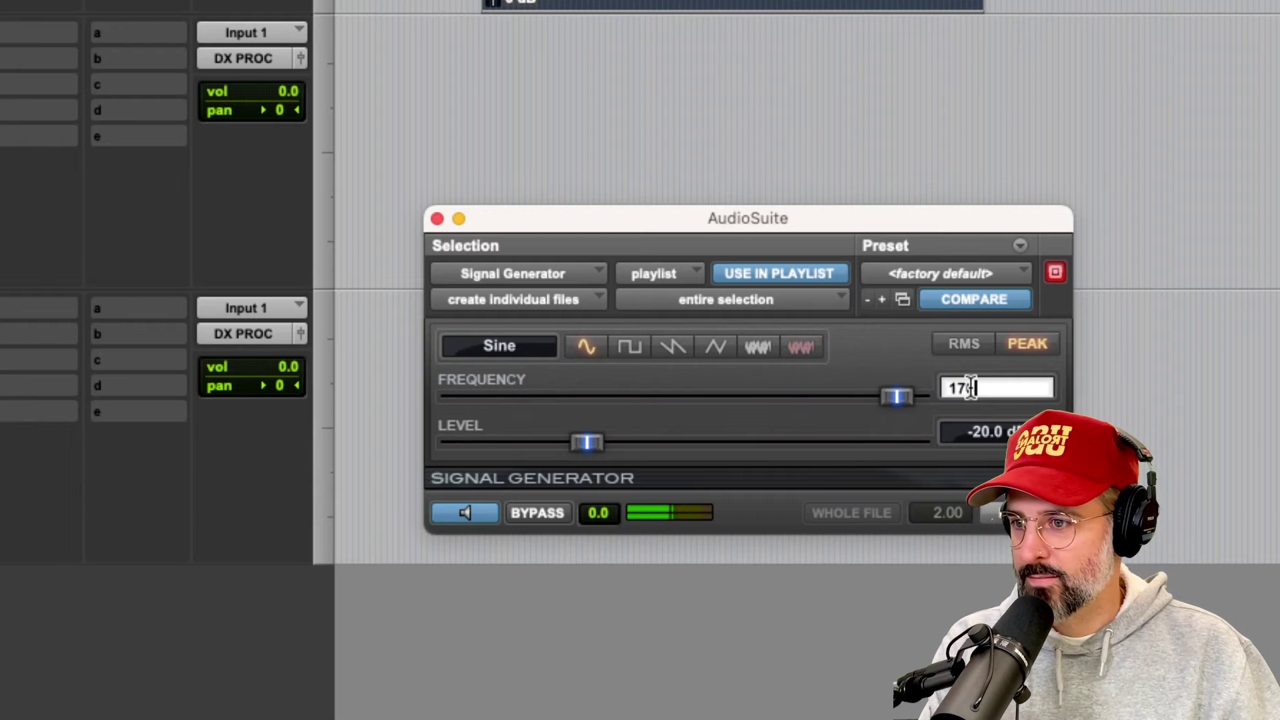
{"action": "type", "text": "00"}
{"action": "key", "text": "Return"}
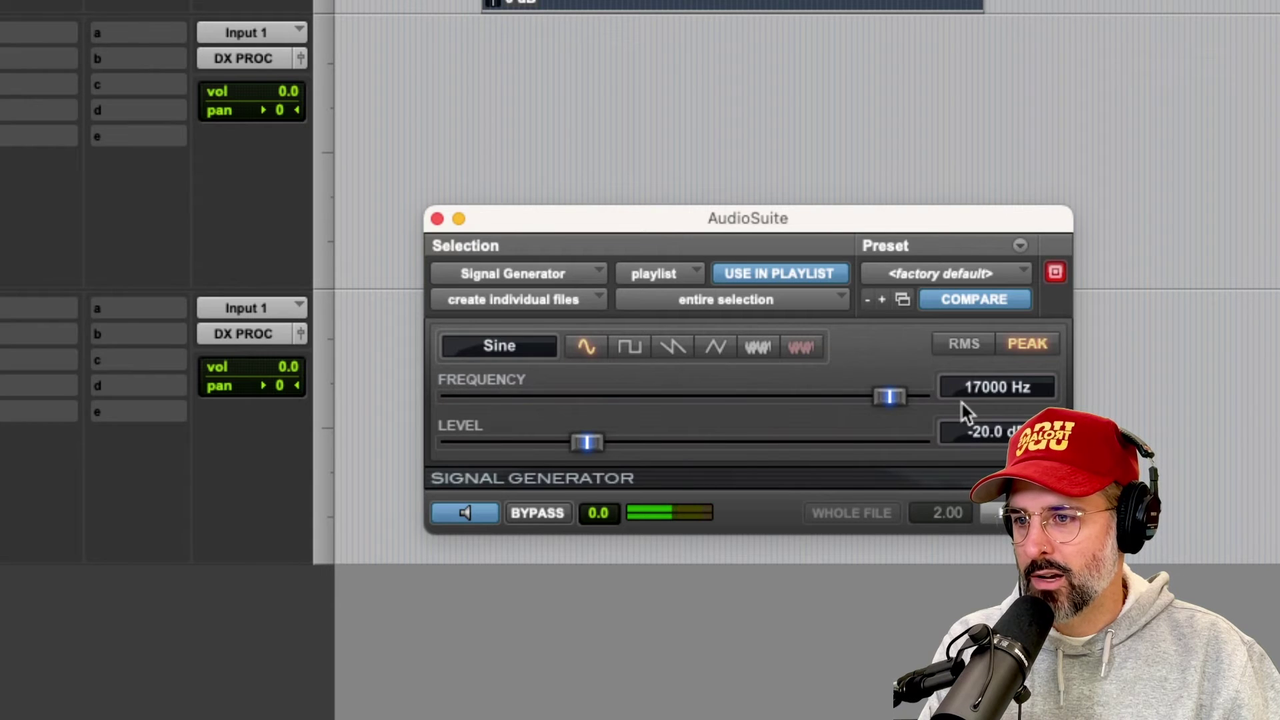
- Continue lowering the tone to 16000, 15000 and 14000 Hz
{"action": "left_click", "coordinate": [979, 395]}
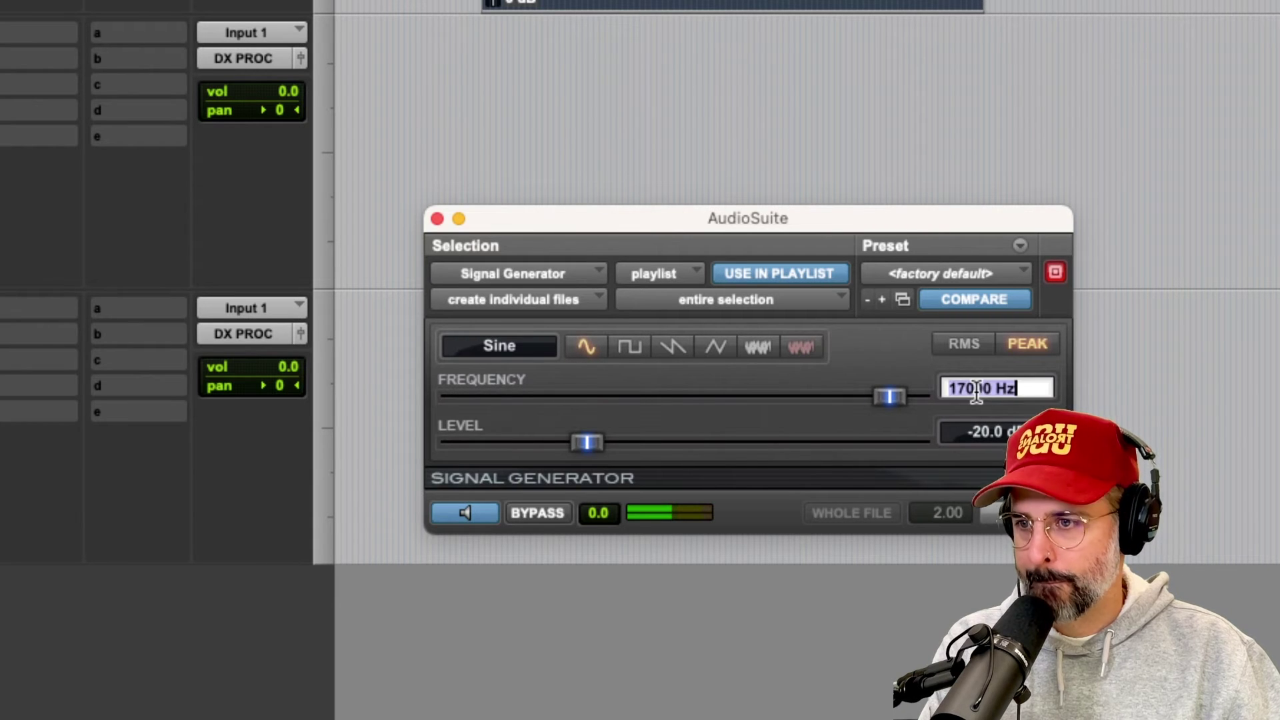
{"action": "type", "text": "16000"}
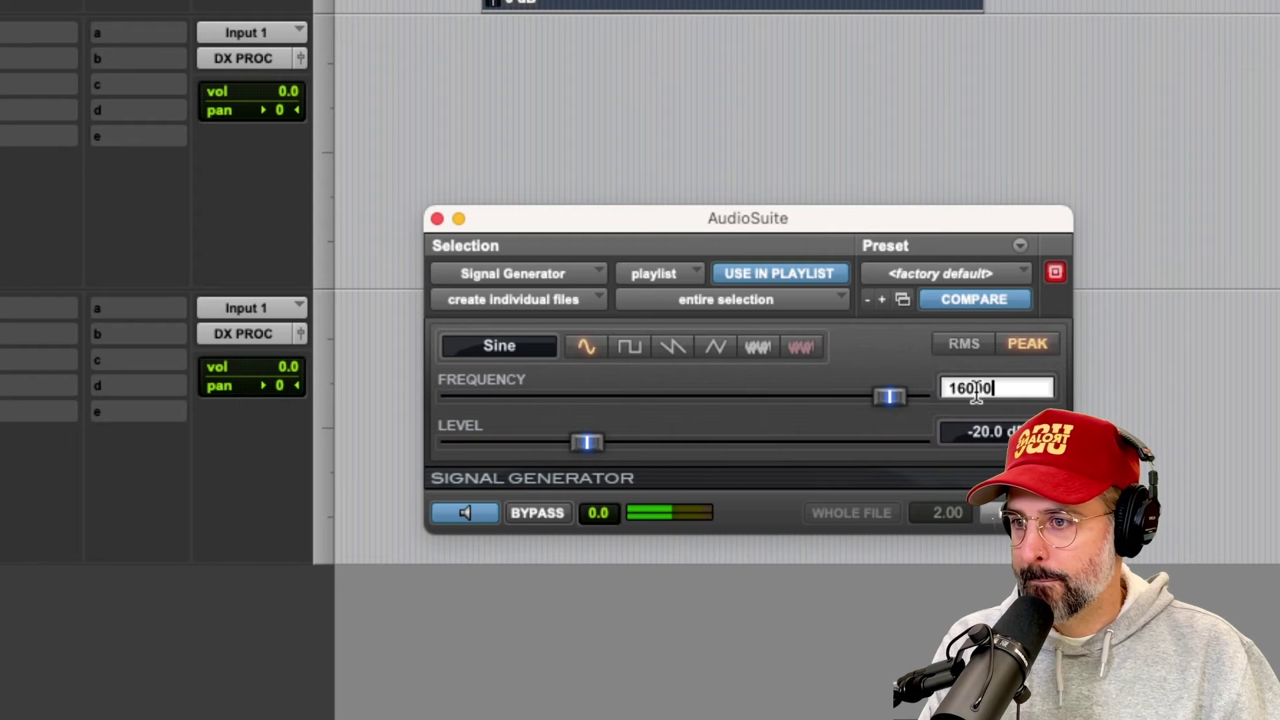
{"action": "key", "text": "Return"}
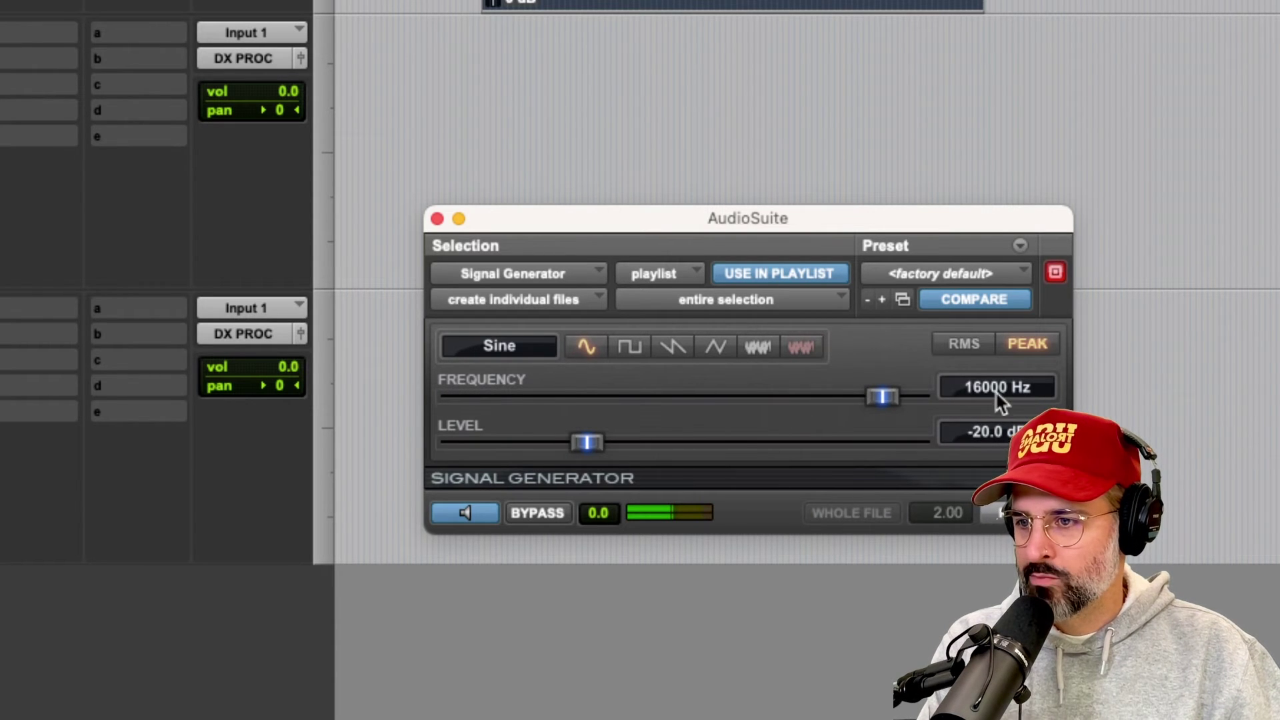
{"action": "left_click", "coordinate": [978, 388]}
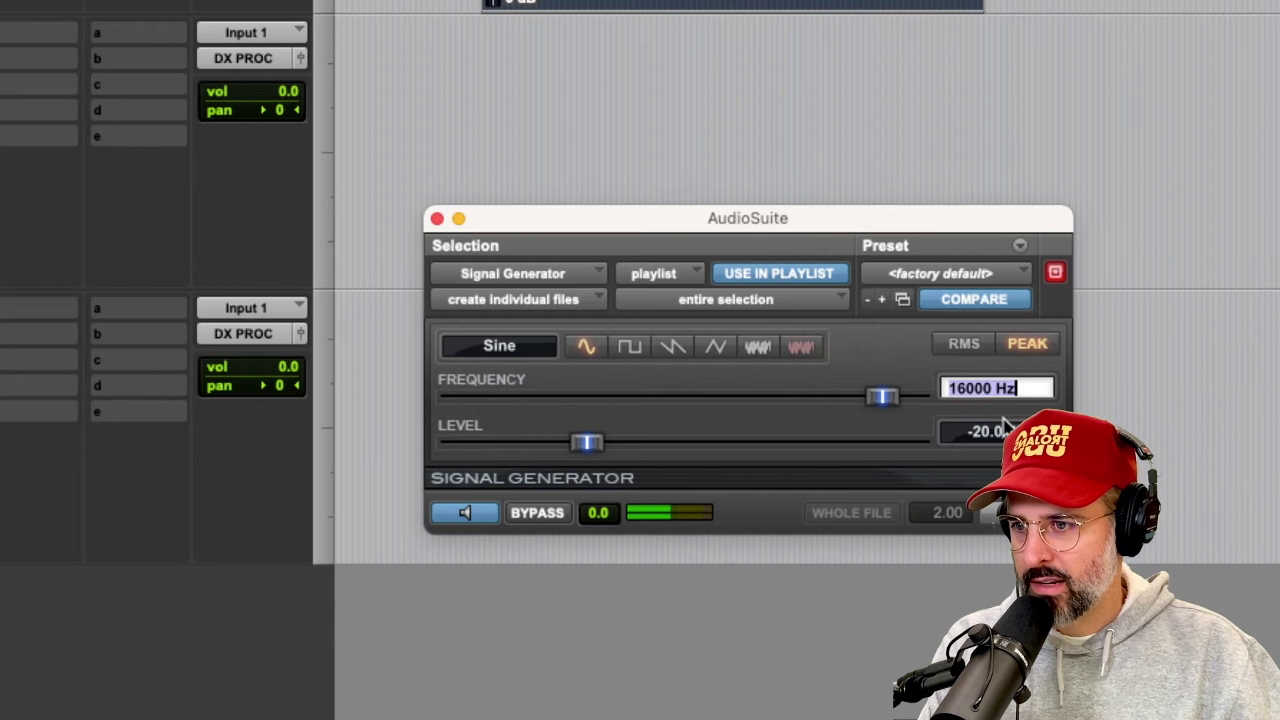
{"action": "type", "text": "15000"}
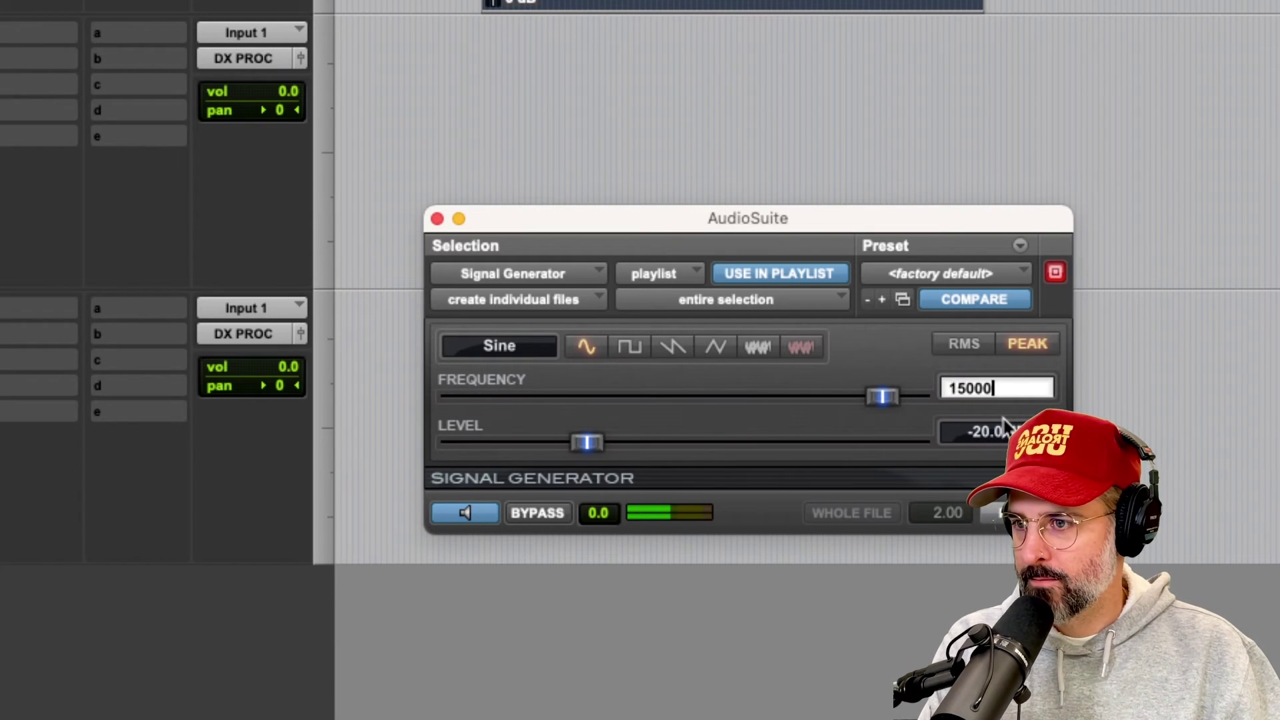
{"action": "key", "text": "Return"}
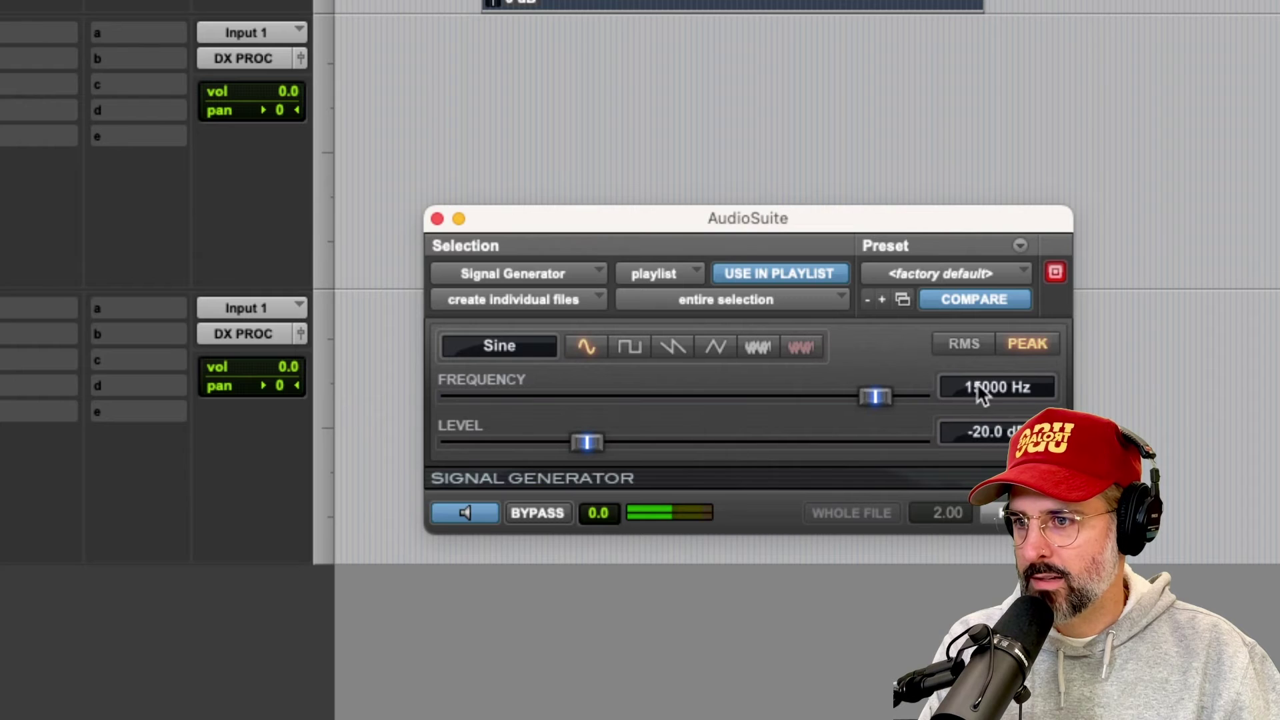
{"action": "left_click", "coordinate": [981, 394]}
{"action": "type", "text": "14"}
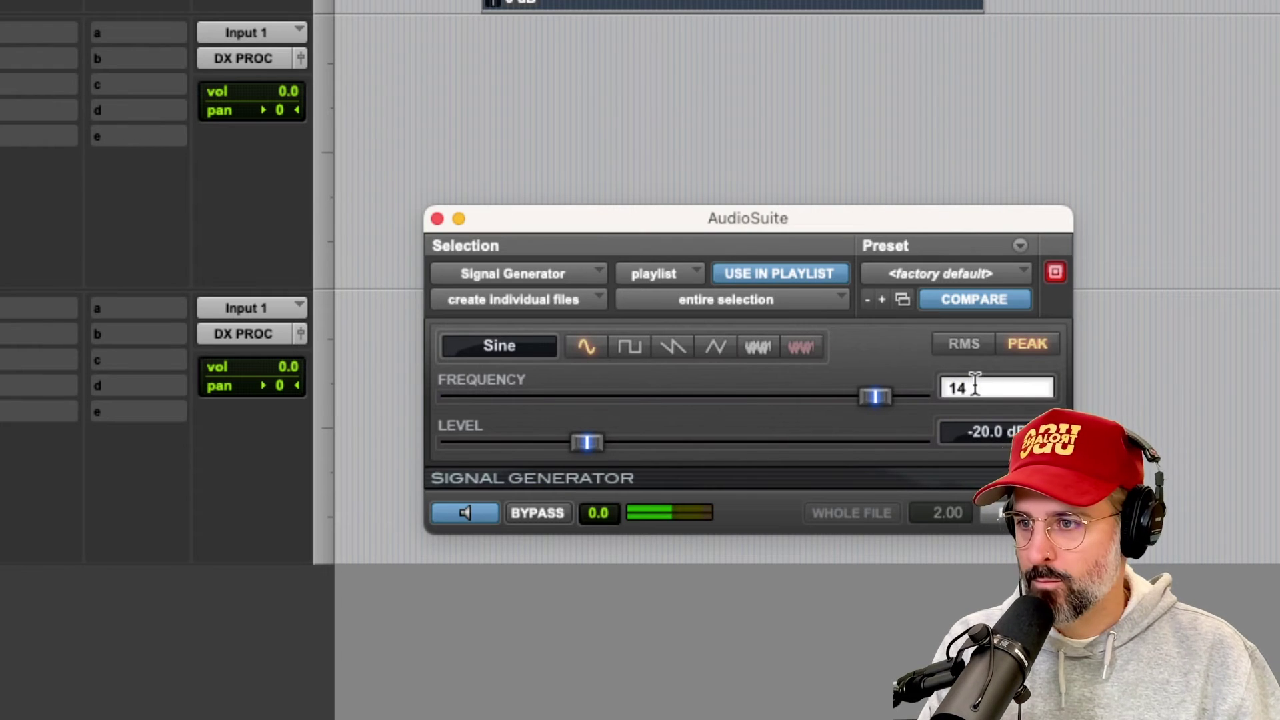
{"action": "type", "text": "000"}
{"action": "key", "text": "Return"}
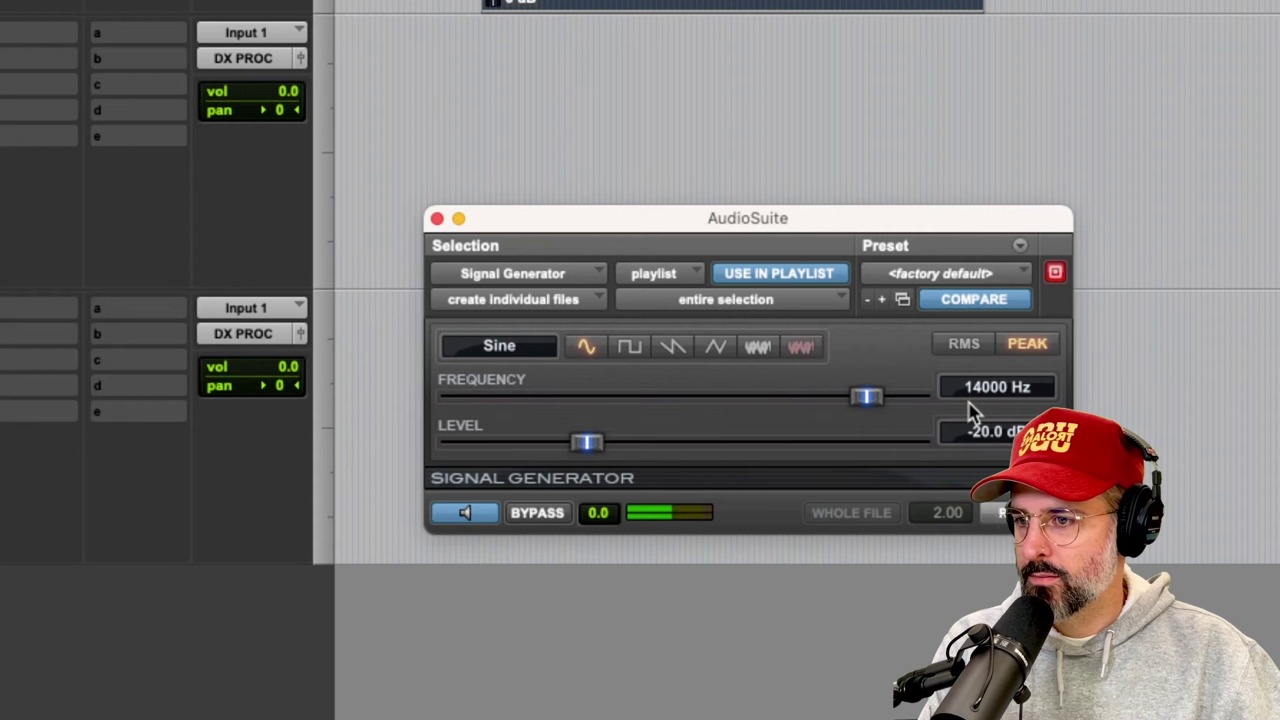
- Lower the previewed tone to 13000 Hz, then 12000 Hz
{"action": "left_click", "coordinate": [978, 392]}
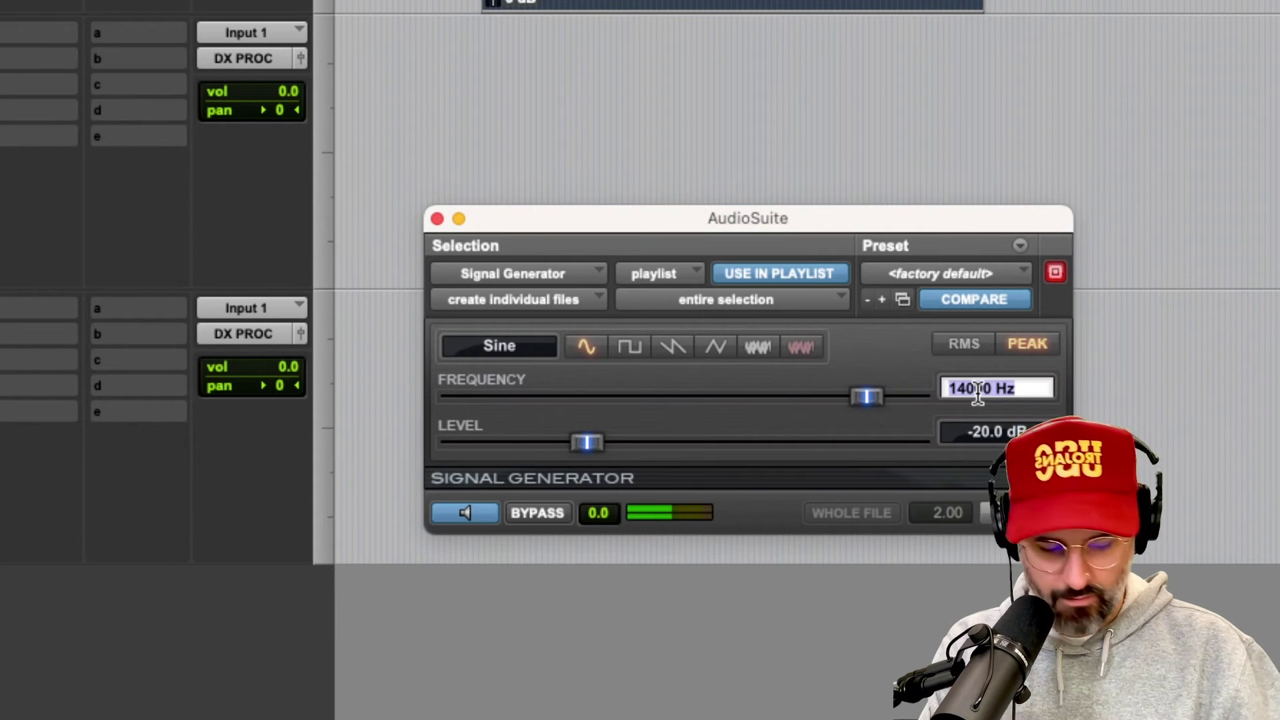
{"action": "type", "text": "13000"}
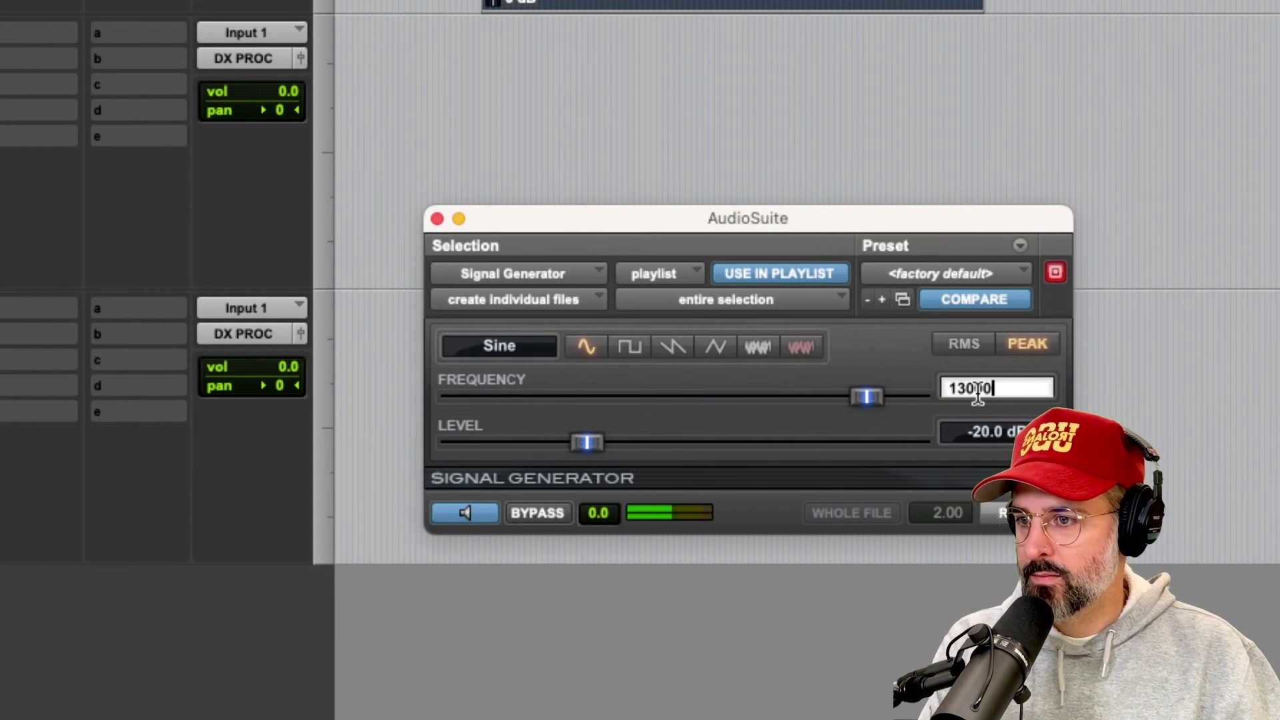
{"action": "key", "text": "Return"}
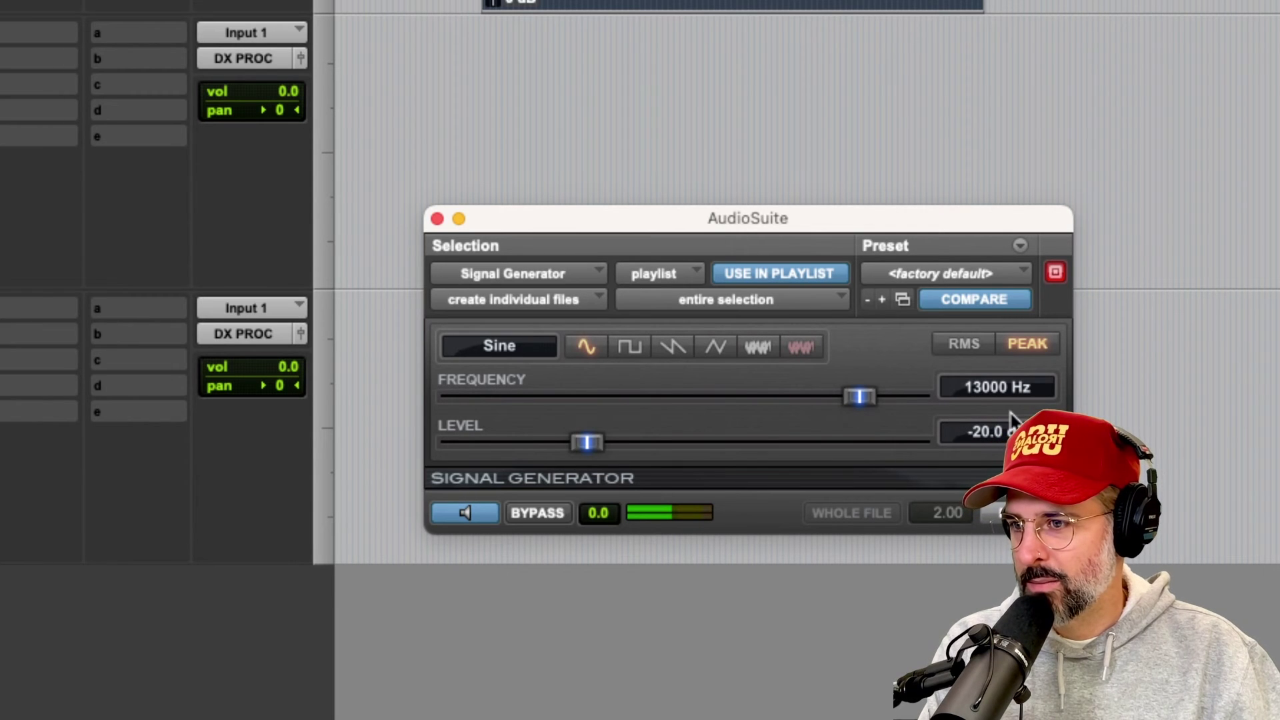
{"action": "left_click", "coordinate": [980, 389]}
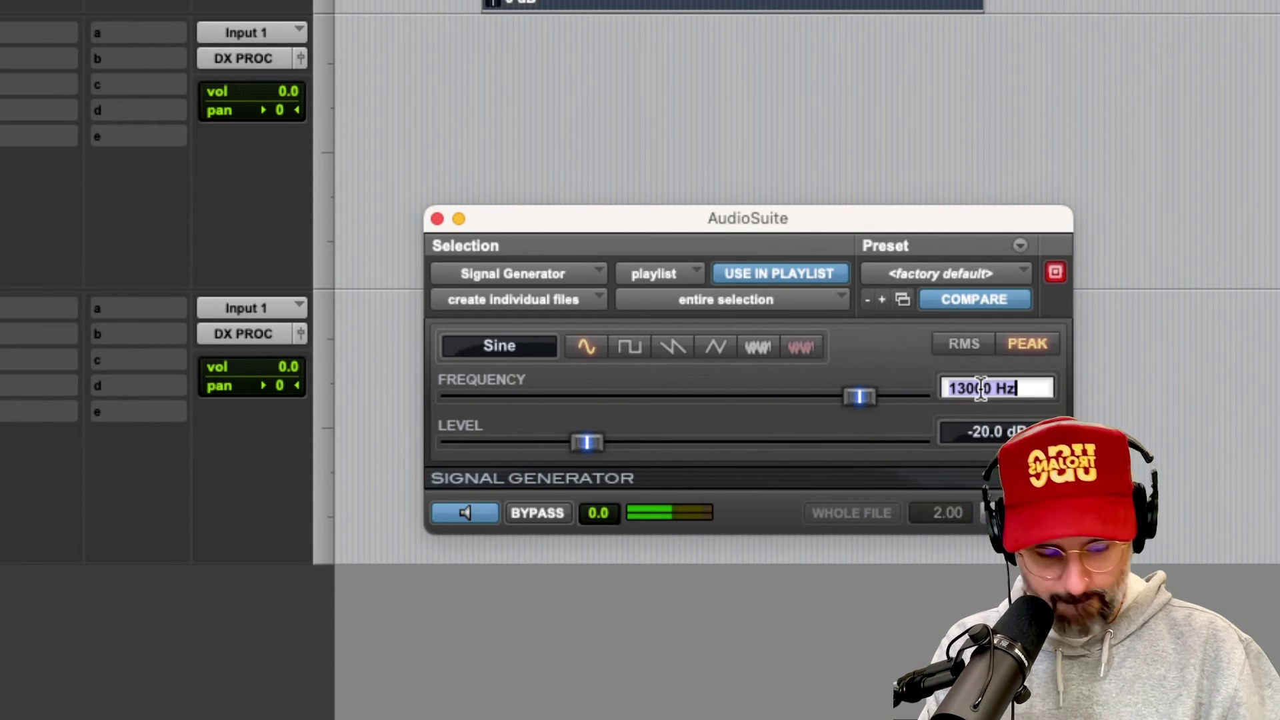
{"action": "type", "text": "12000"}
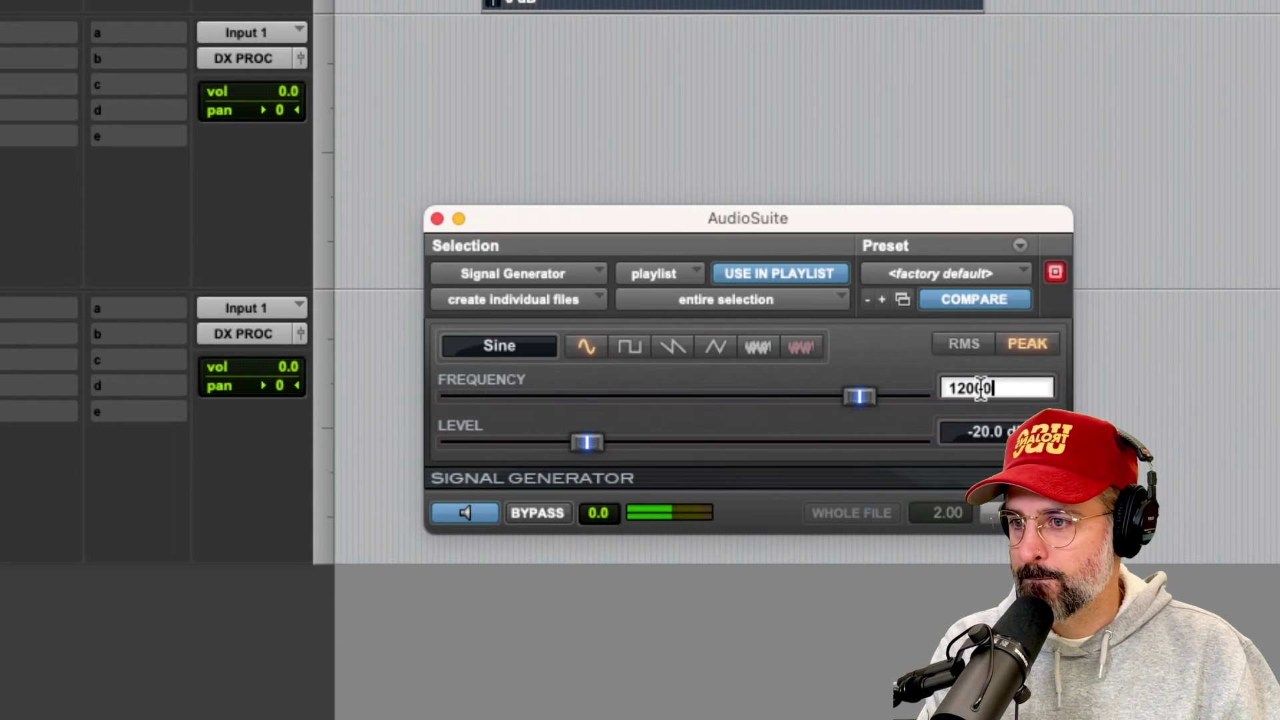
{"action": "key", "text": "Return"}
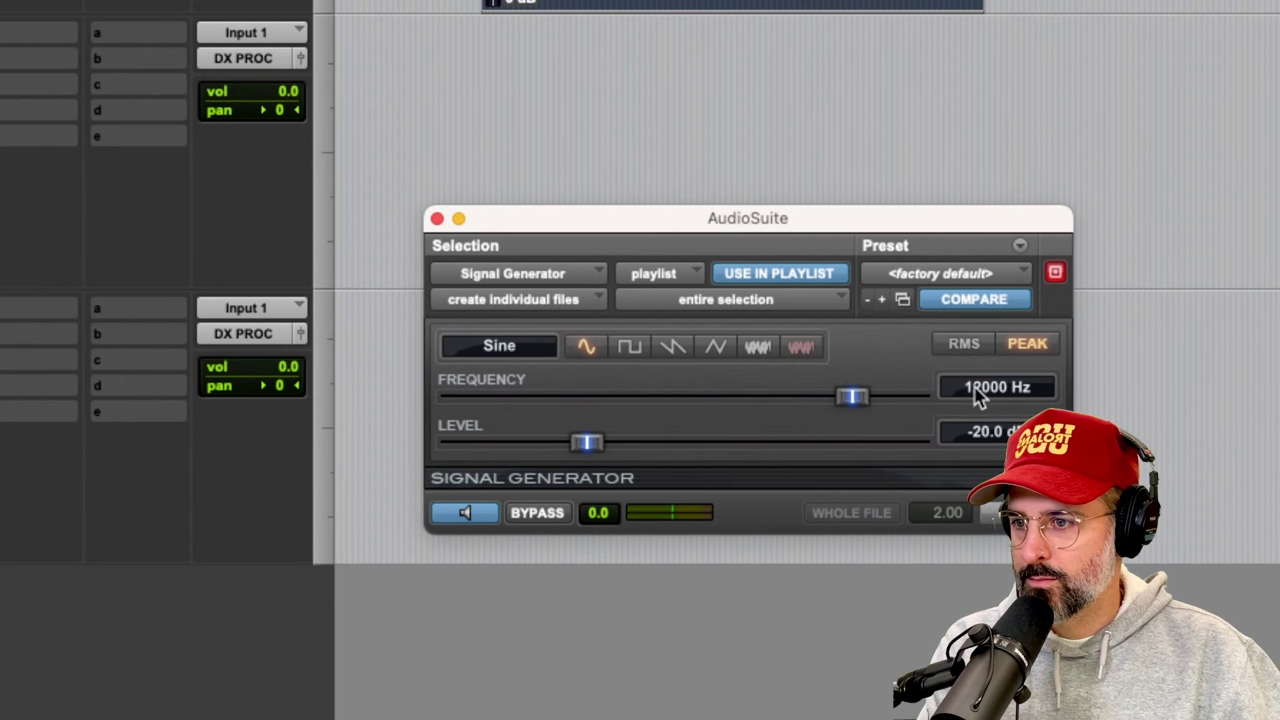
- Lower the tone to 11000 Hz, then 10000 Hz, and stop the preview
{"action": "left_click", "coordinate": [975, 390]}
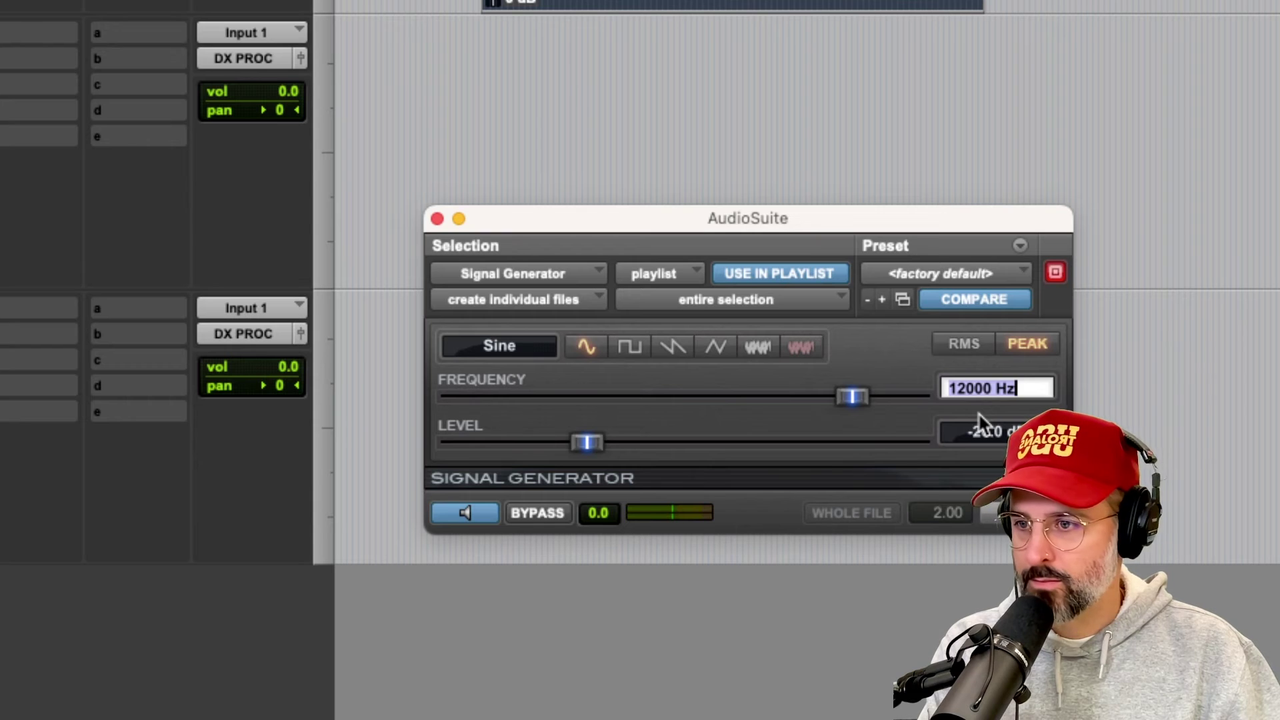
{"action": "type", "text": "11000"}
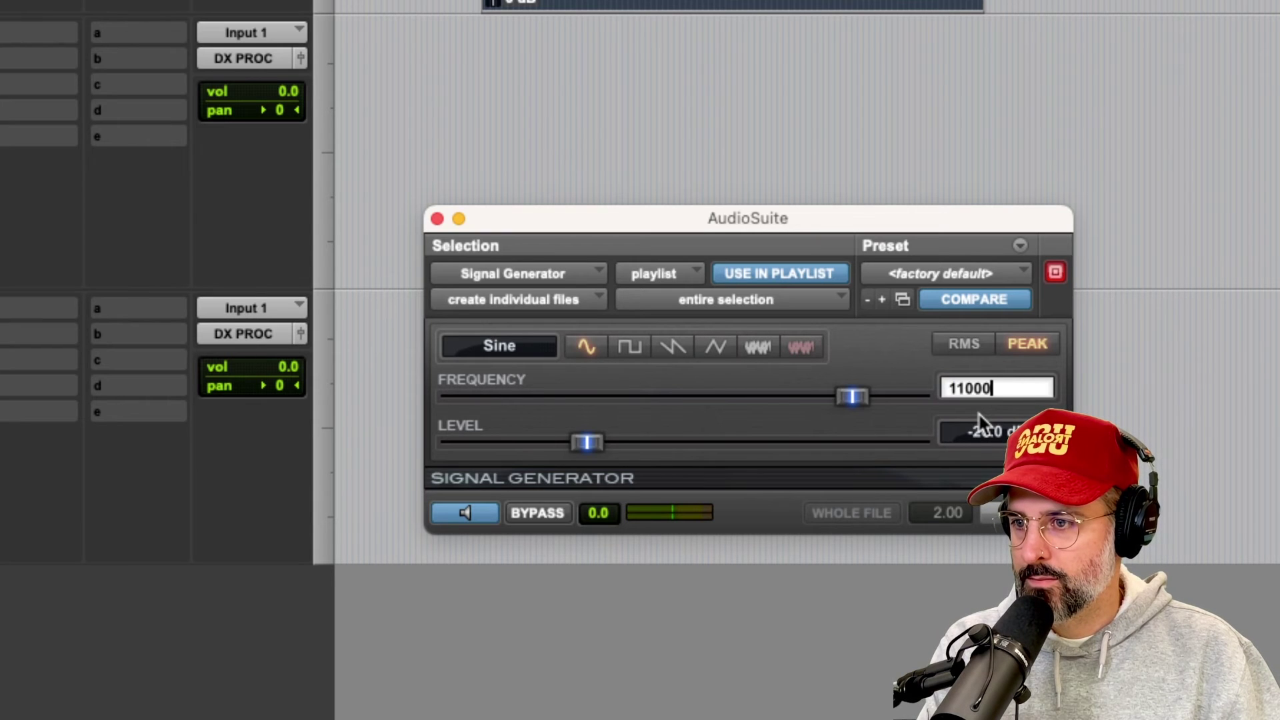
{"action": "key", "text": "Return"}
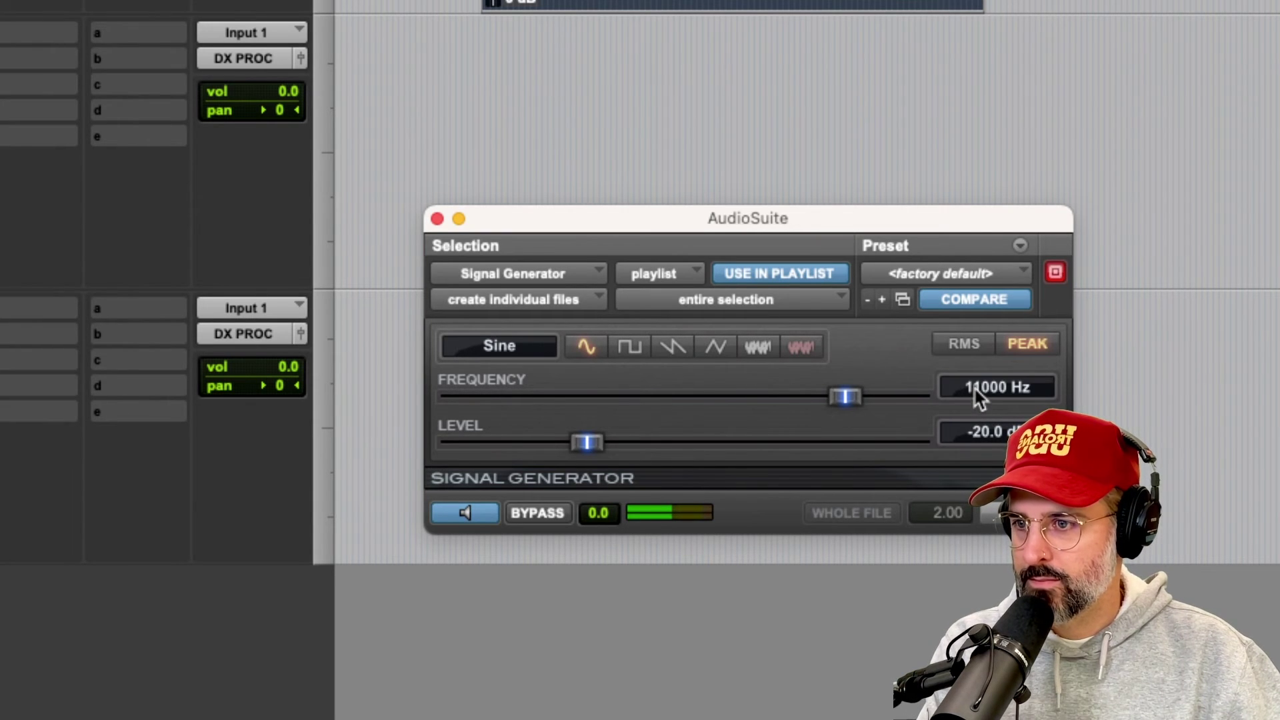
{"action": "left_click", "coordinate": [974, 391]}
{"action": "type", "text": "10"}
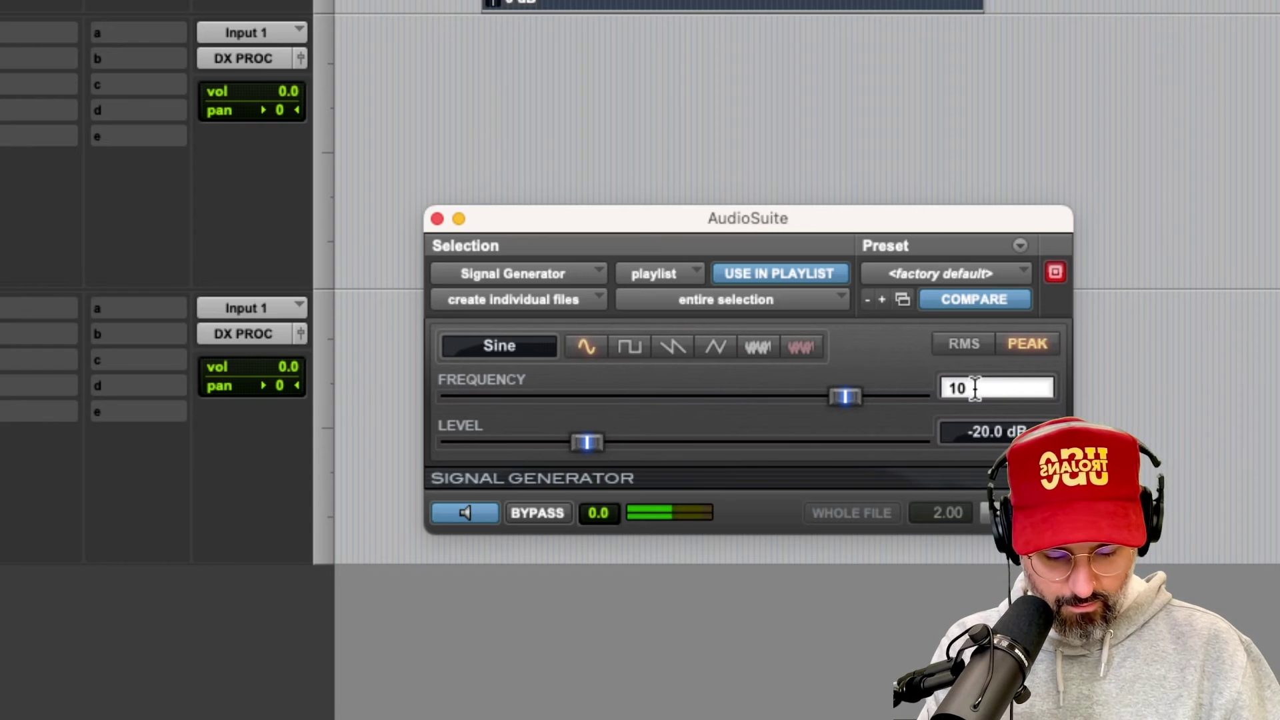
{"action": "type", "text": "000"}
{"action": "key", "text": "Return"}
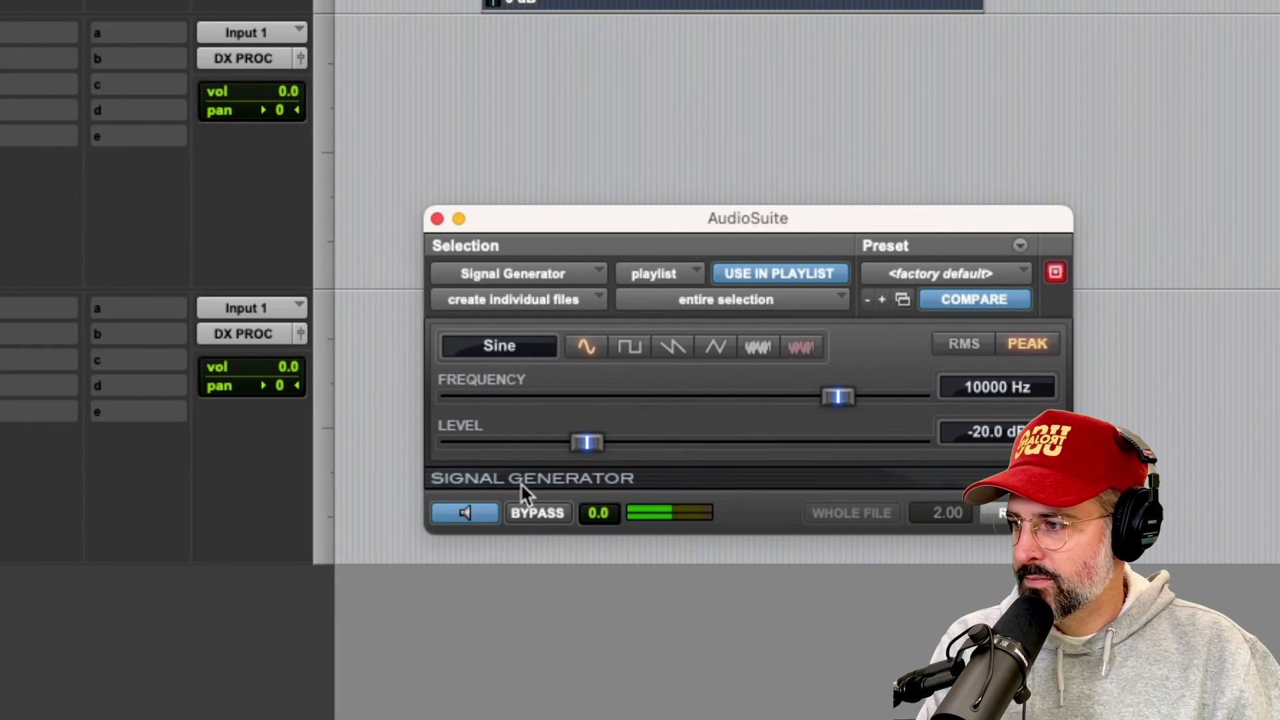
{"action": "left_click", "coordinate": [464, 514]}
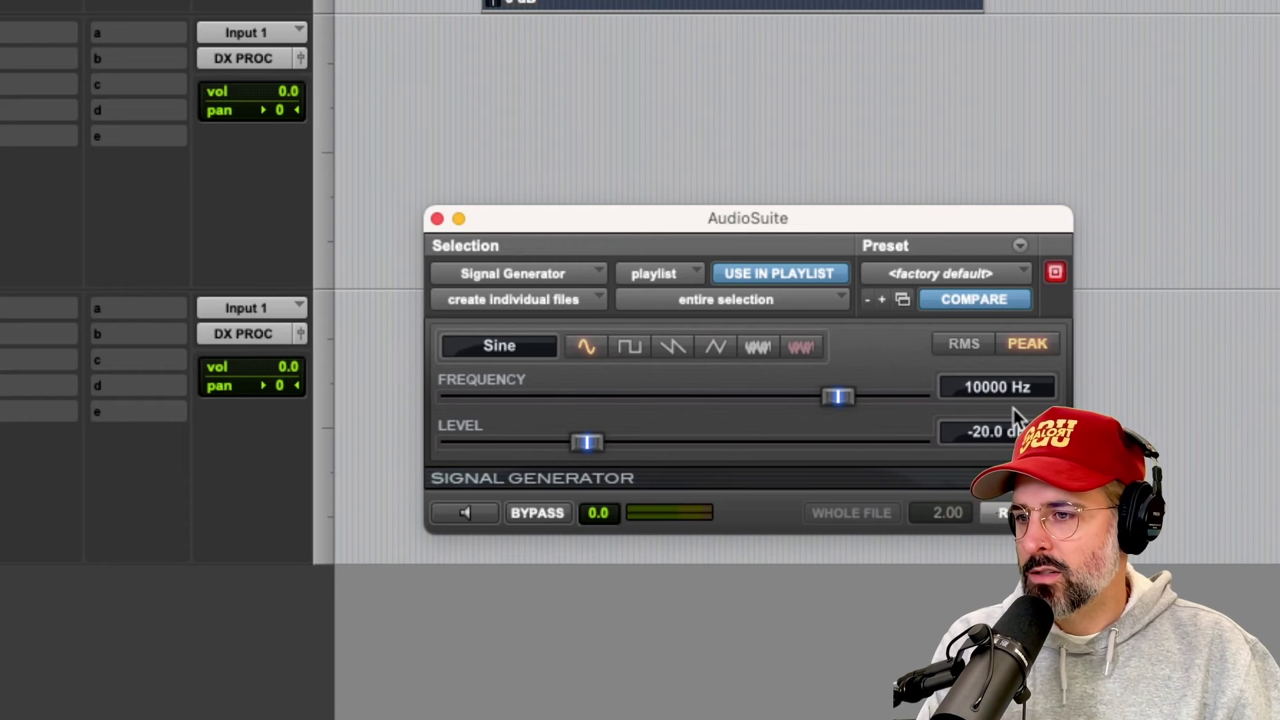
- Set the frequency to 100 Hz and preview the tone briefly
{"action": "left_click", "coordinate": [984, 389]}
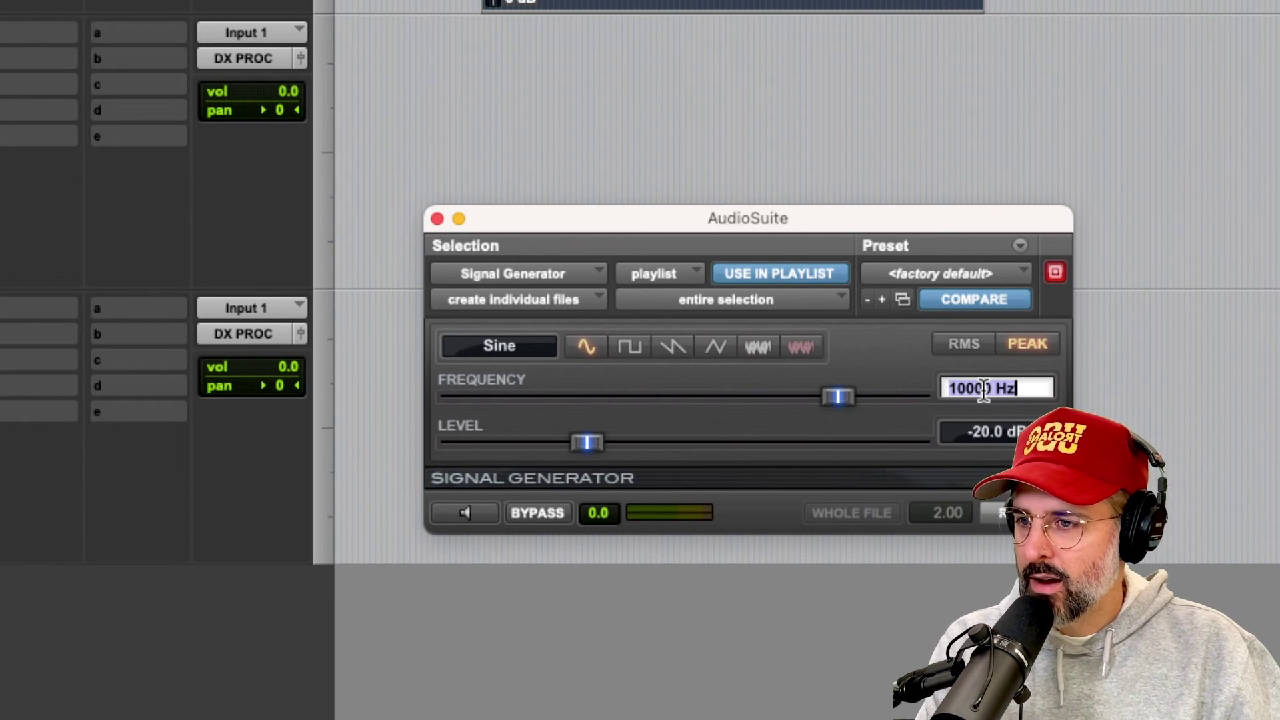
{"action": "type", "text": "100"}
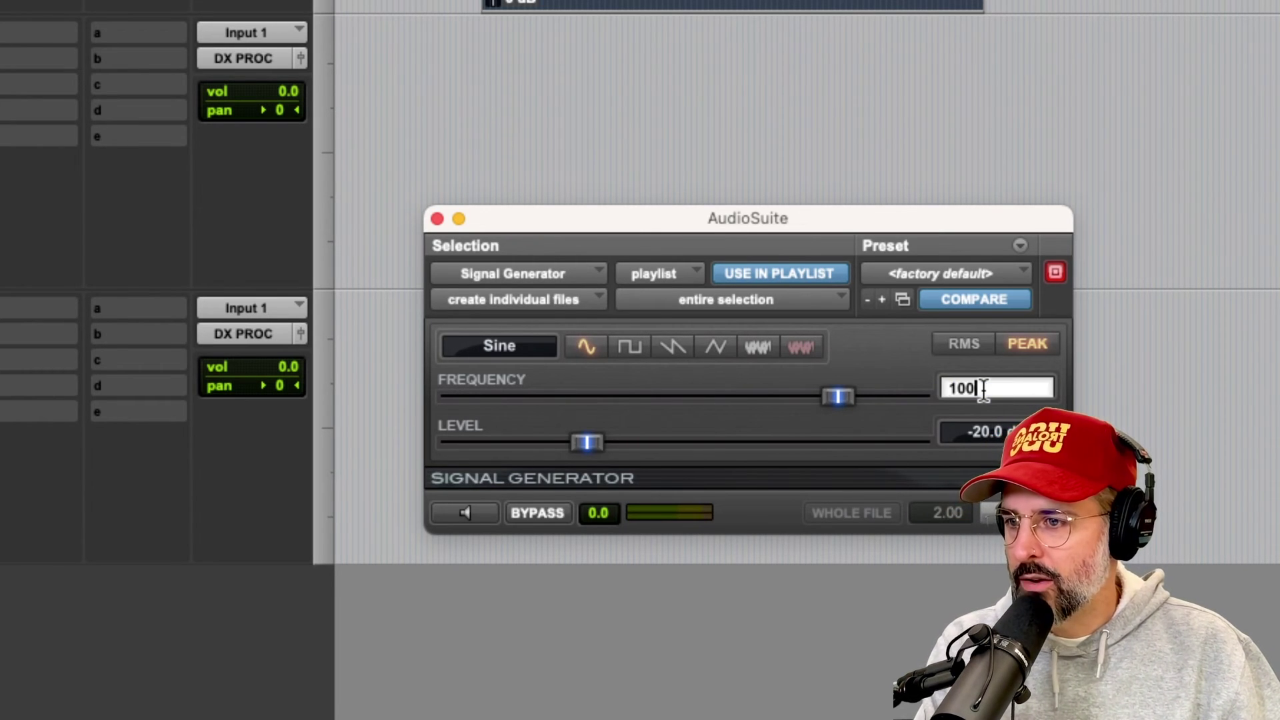
{"action": "key", "text": "Return"}
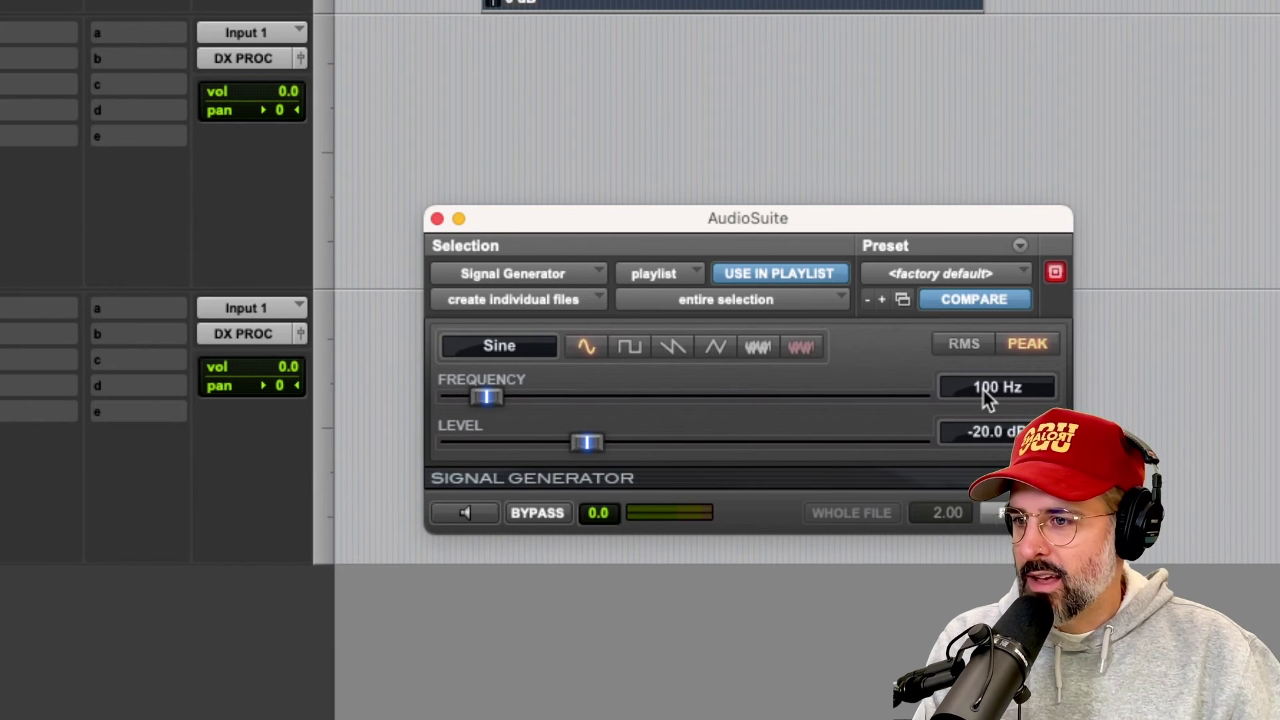
{"action": "left_click", "coordinate": [465, 514]}
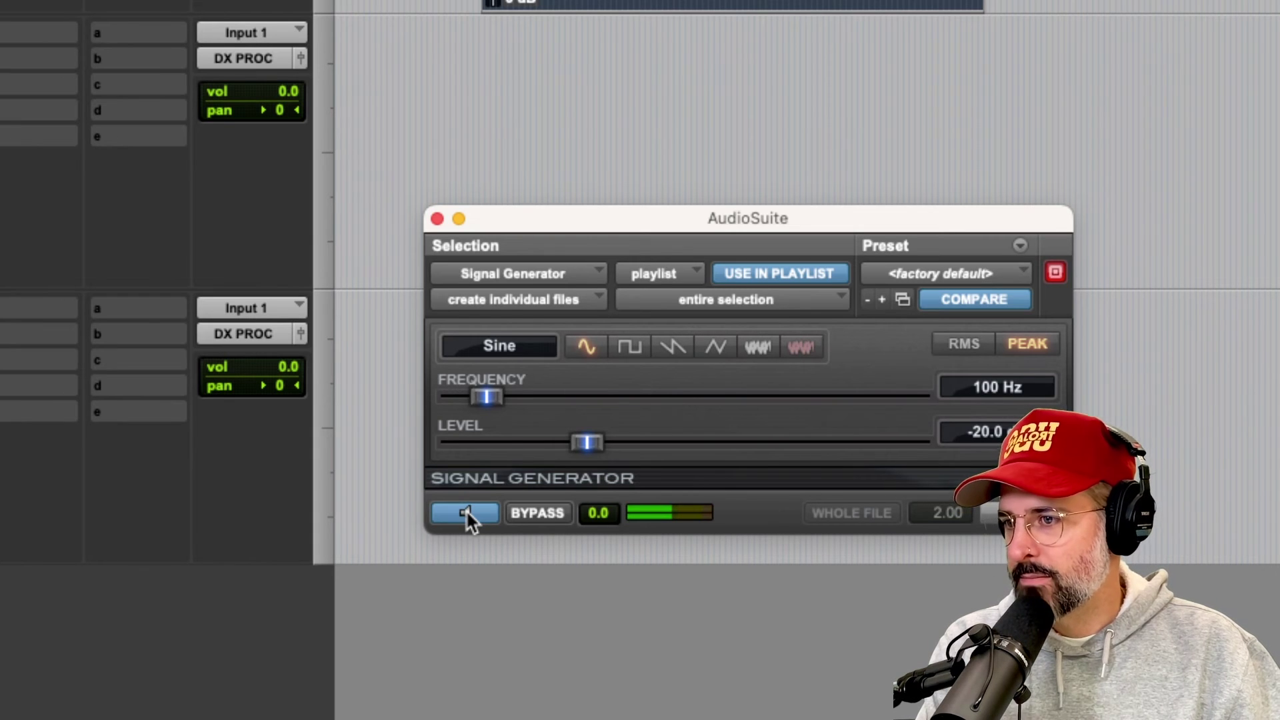
{"action": "left_click", "coordinate": [466, 513]}
- Set the frequency back to 1000 Hz and preview it, then stop
{"action": "left_click", "coordinate": [970, 389]}
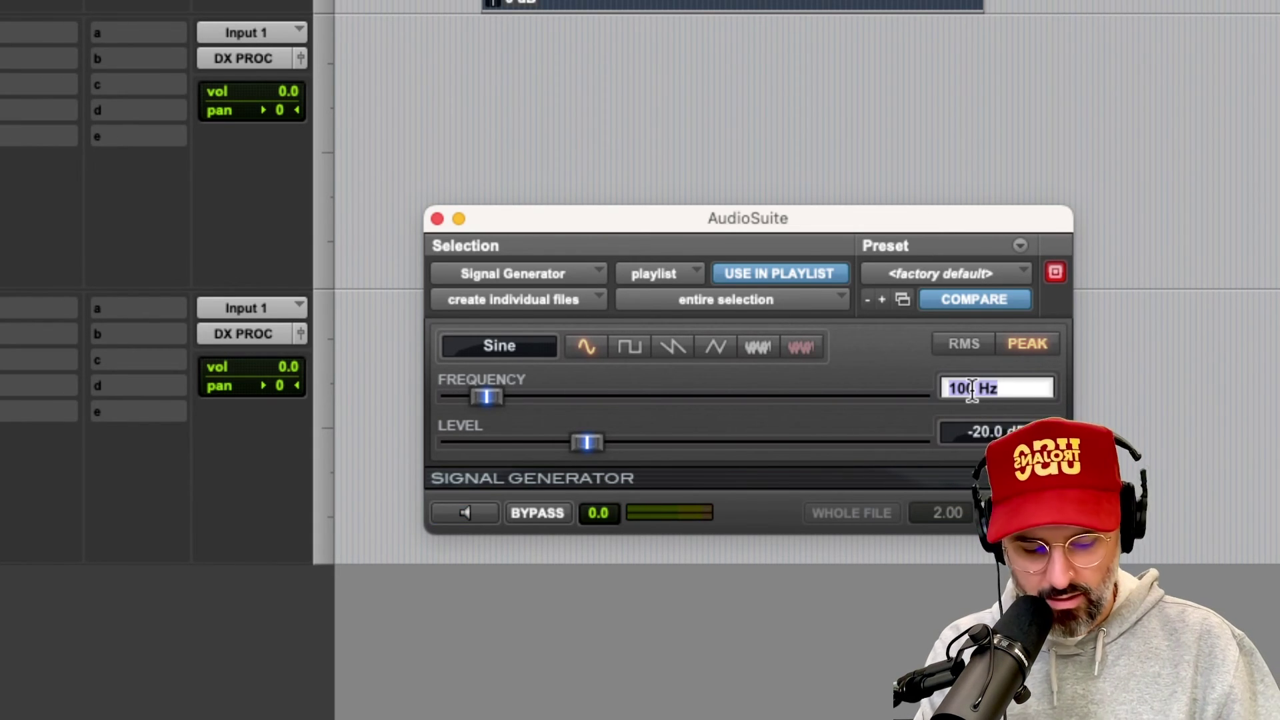
{"action": "type", "text": "1000"}
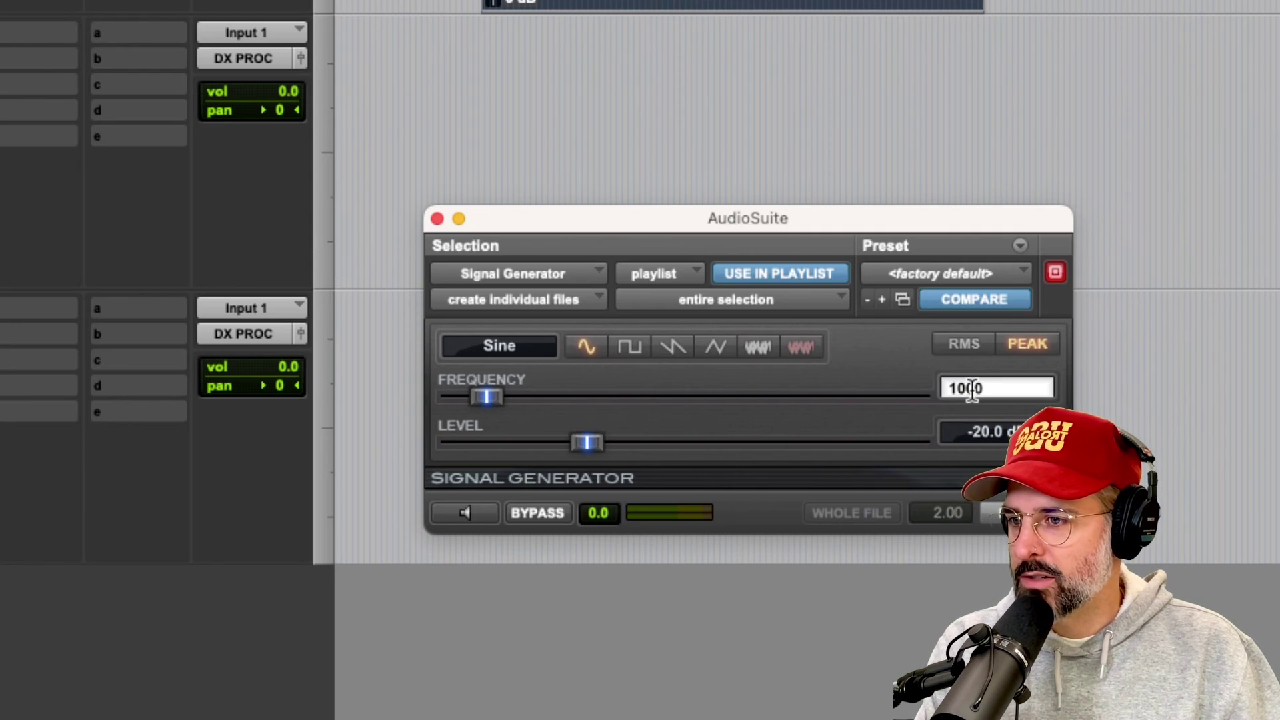
{"action": "key", "text": "Return"}
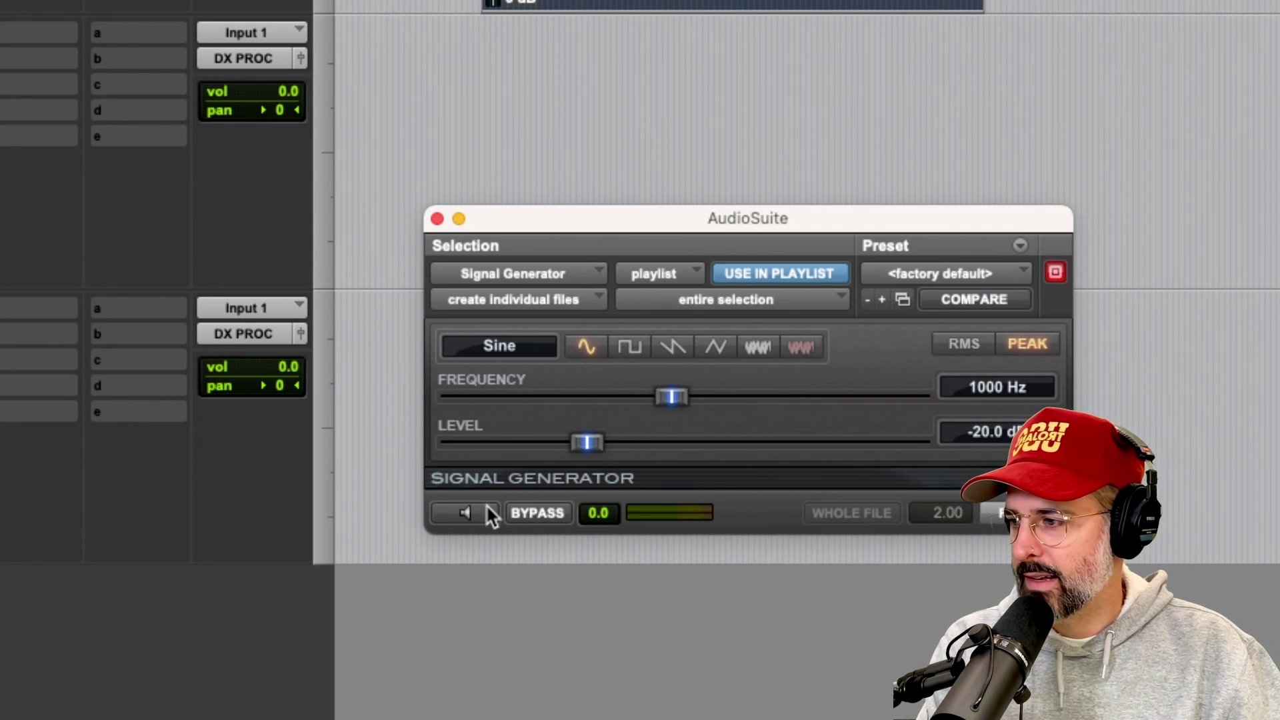
{"action": "left_click", "coordinate": [467, 514]}
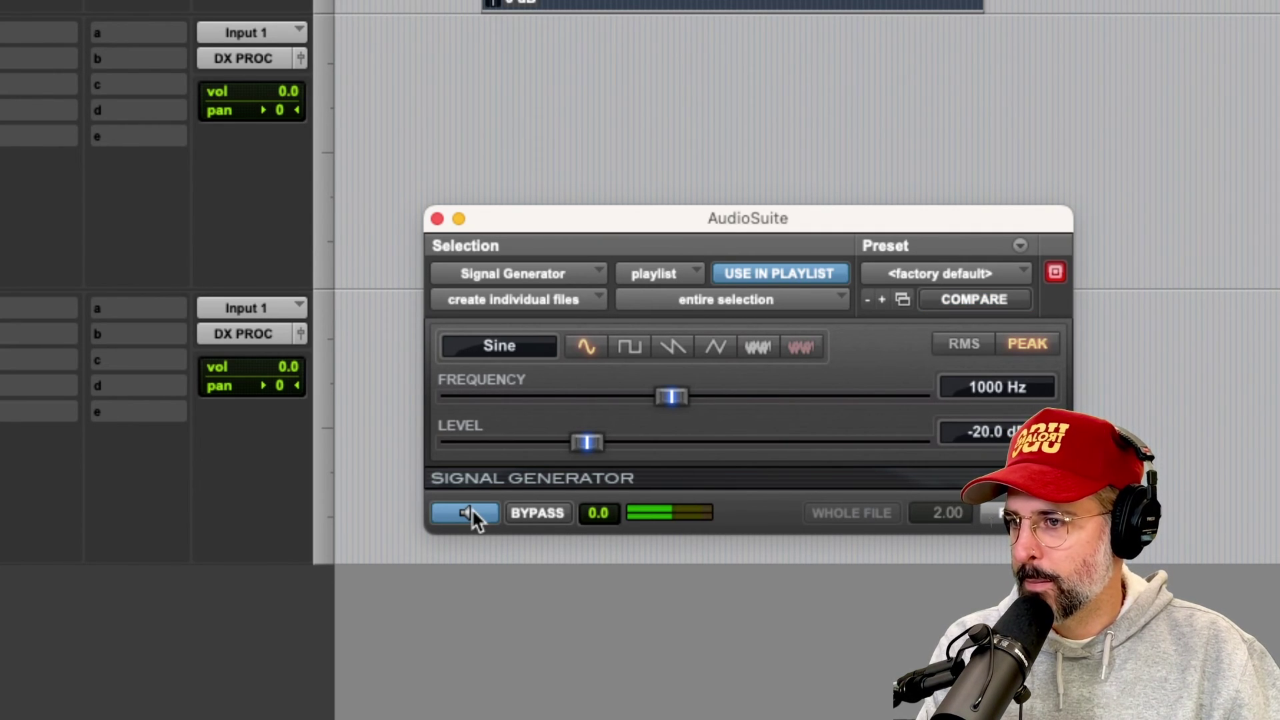
{"action": "left_click", "coordinate": [472, 511]}
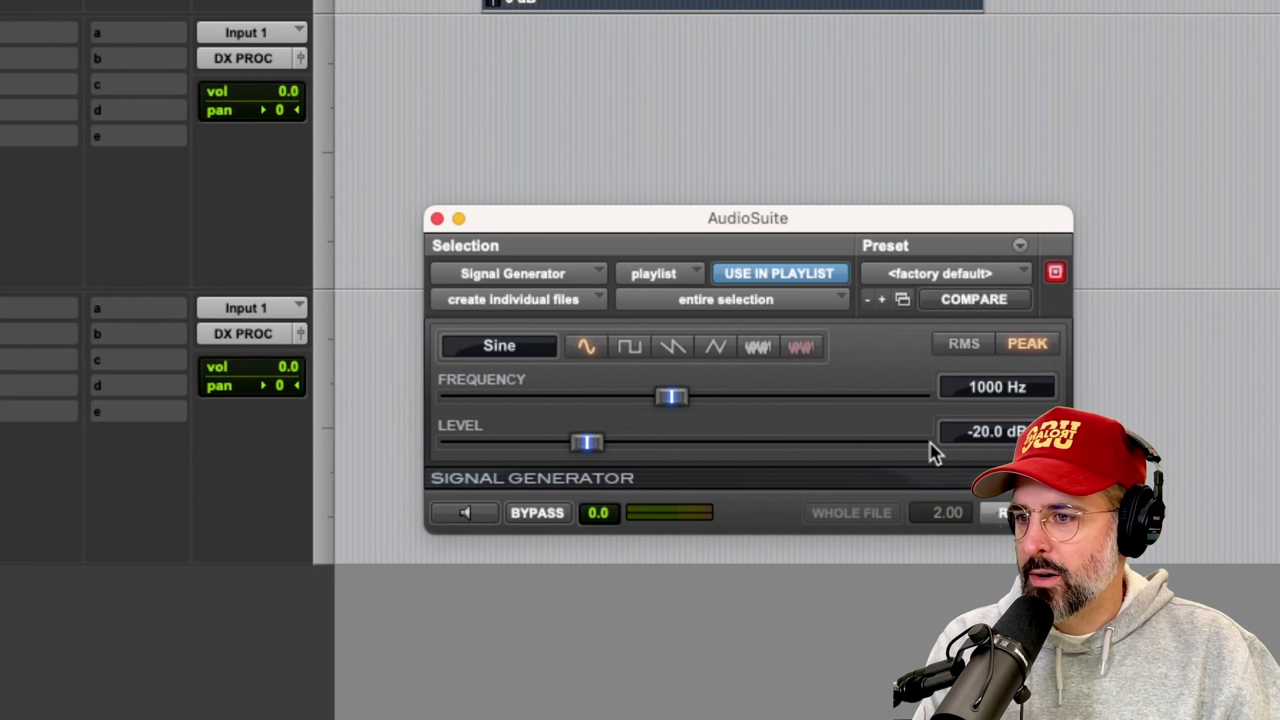